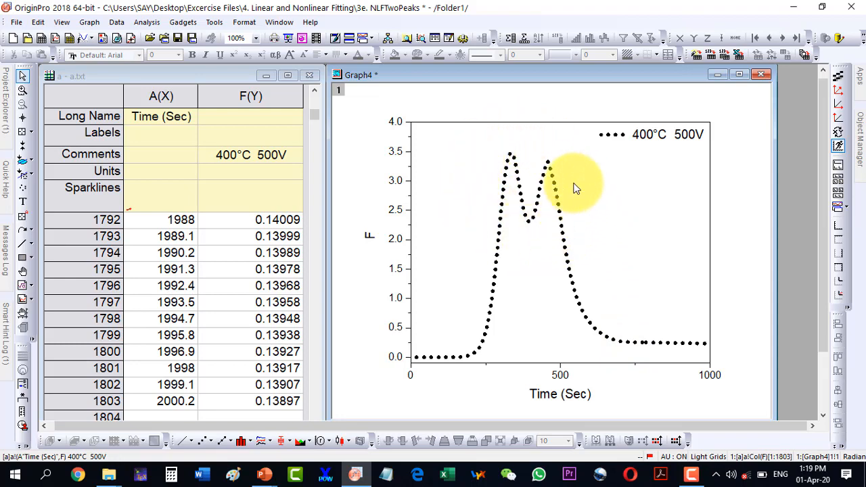
Open the nonlinear curve fitting dialog for the 400°C 500V data and move it clear of the plotted curve.
left_click(504, 204)
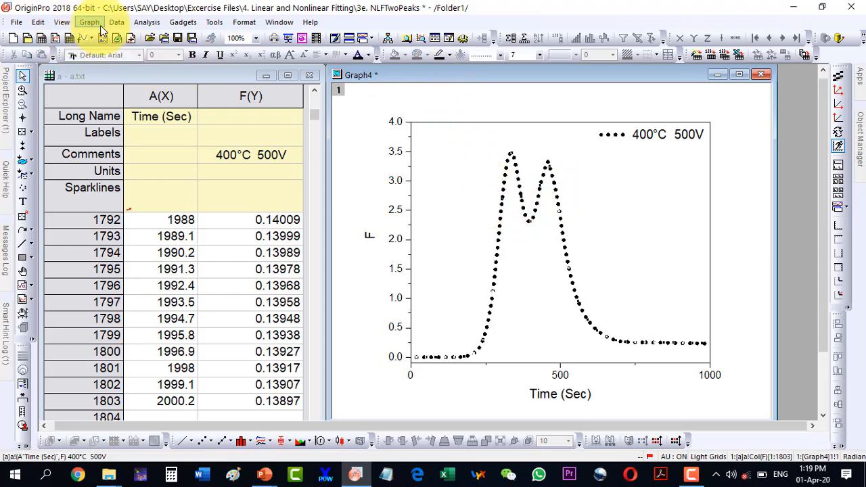
left_click(145, 23)
mouse_move(241, 78)
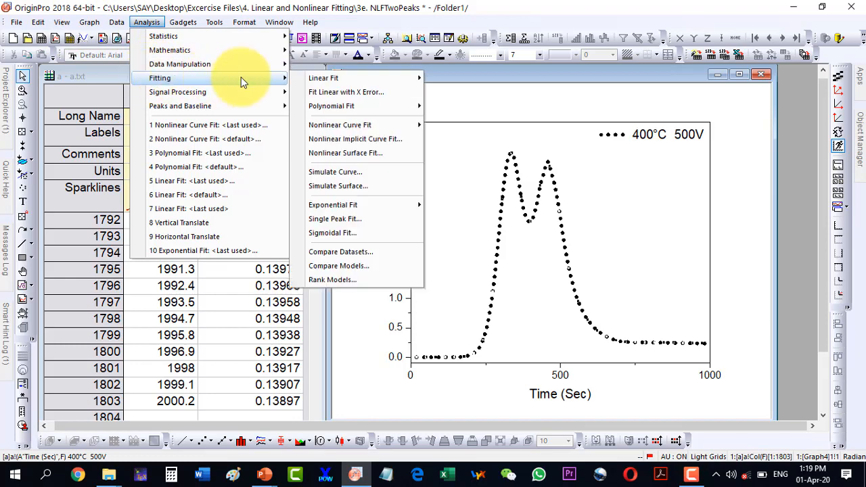
mouse_move(339, 82)
mouse_move(334, 125)
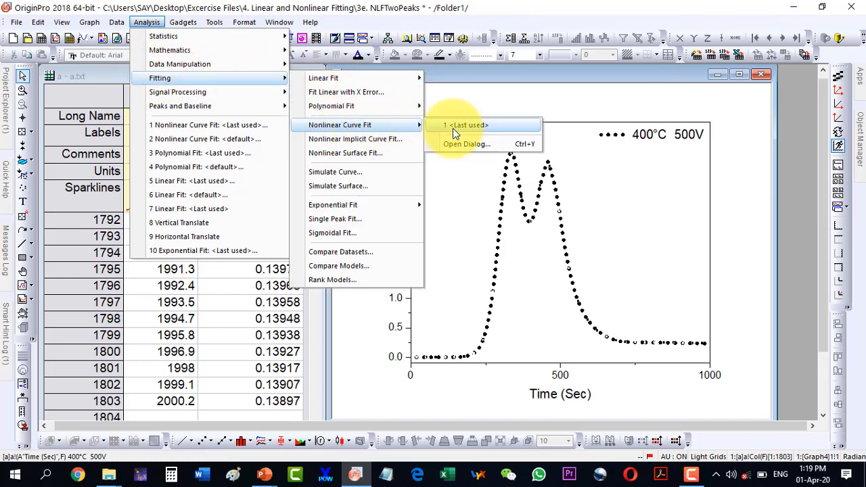
left_click(464, 145)
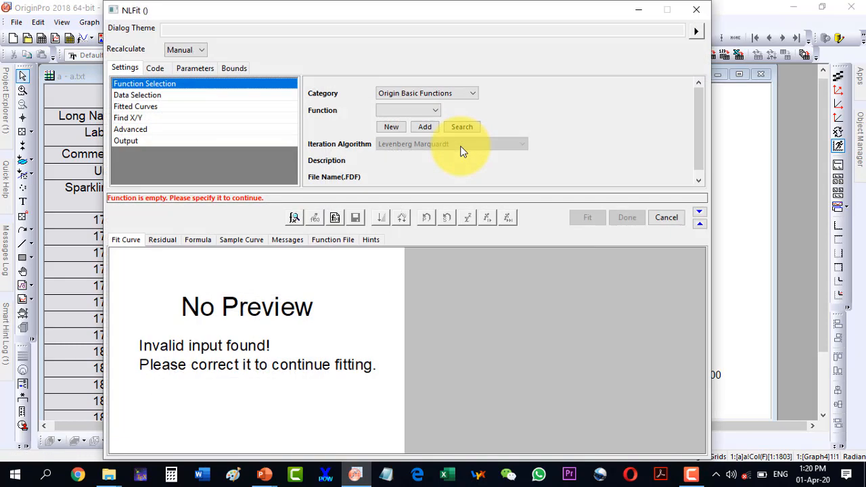
left_click_drag(518, 12, 188, 7)
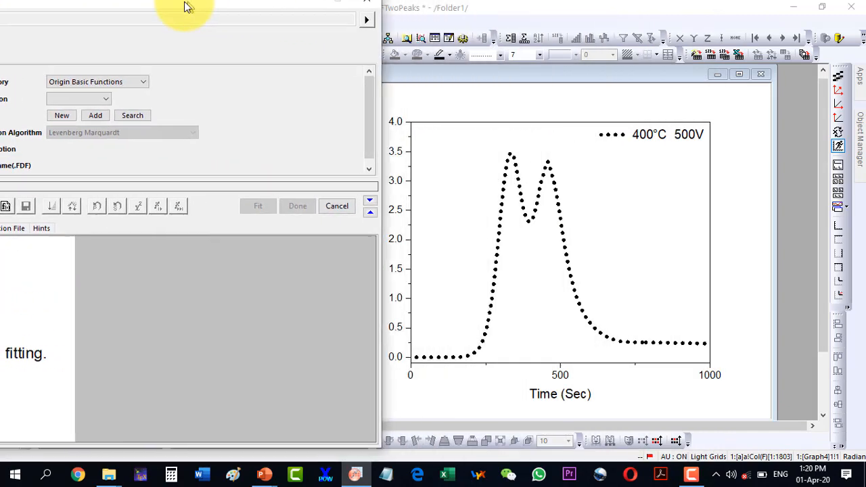
Choose the Gauss function, run two single iterations, and fit until convergence.
left_click(74, 111)
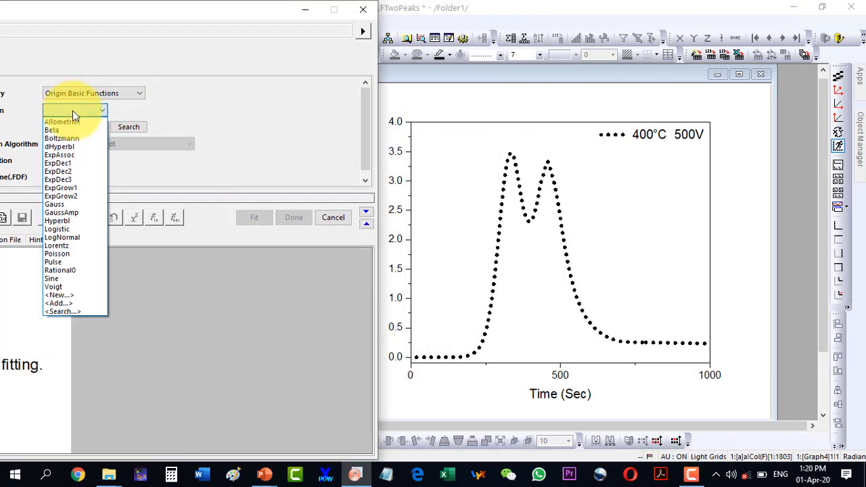
left_click(78, 204)
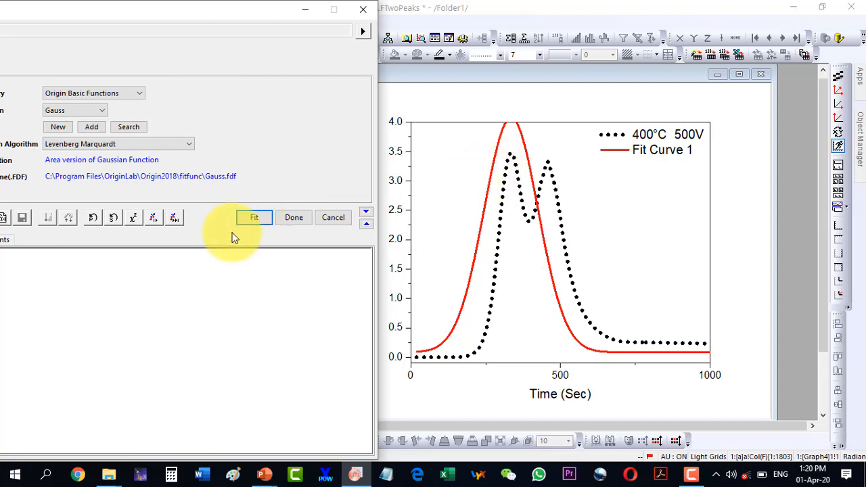
left_click(153, 218)
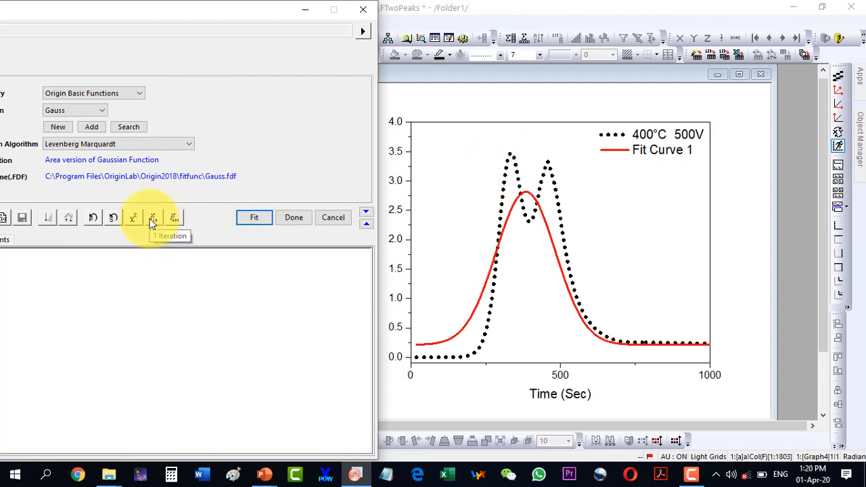
left_click(153, 218)
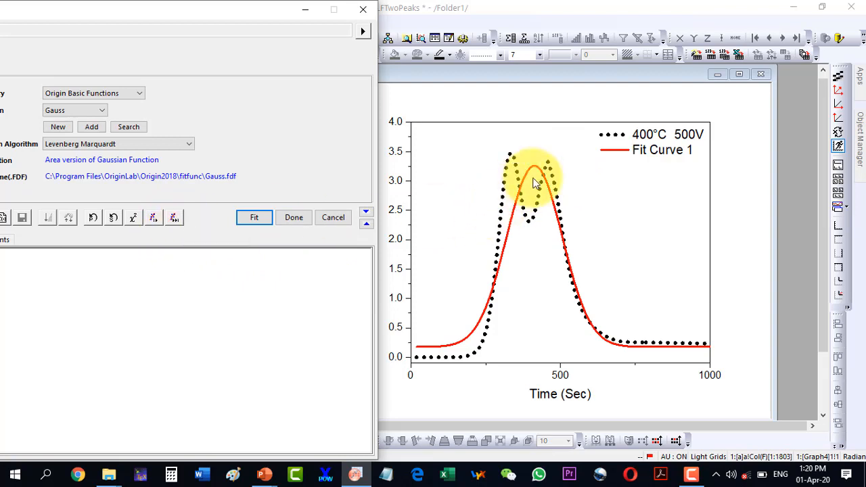
left_click(176, 218)
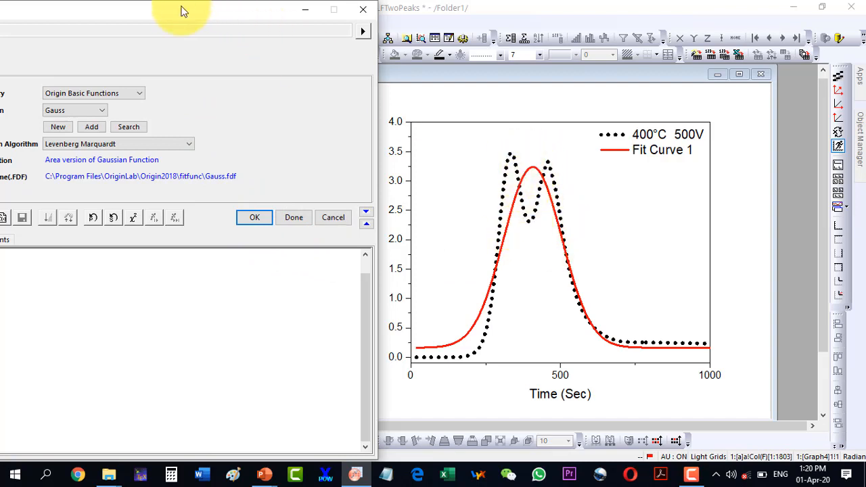
Bring the whole fit dialog into view and open the Gauss function in the Fitting Function Organizer.
left_click_drag(170, 14, 396, 9)
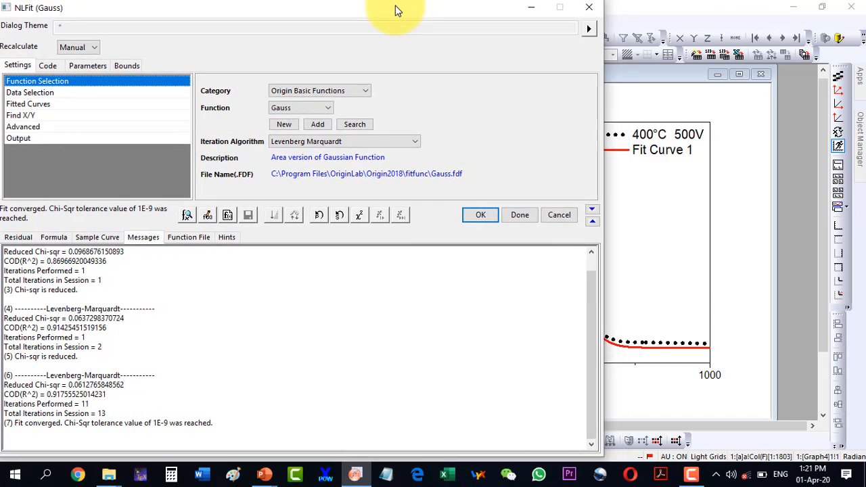
left_click_drag(395, 6, 395, 8)
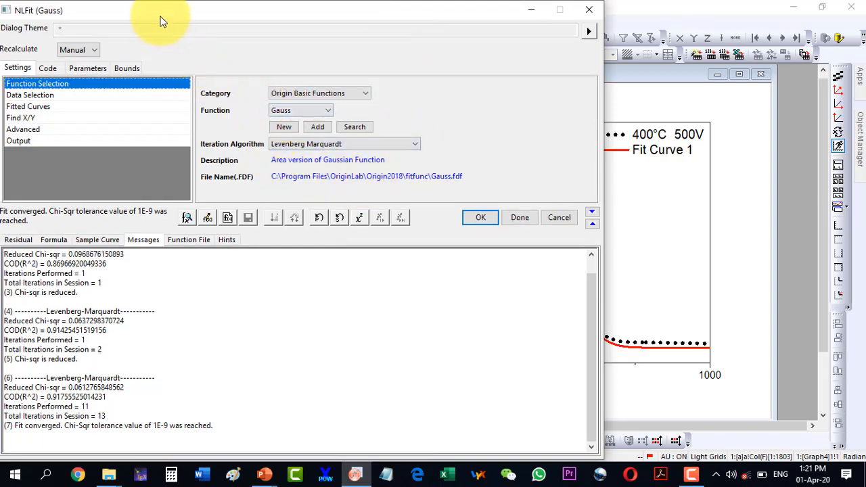
left_click_drag(161, 20, 166, 15)
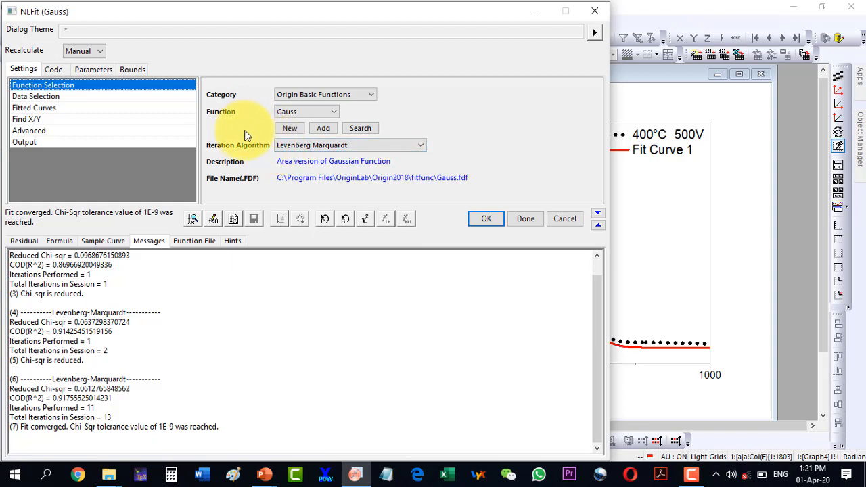
left_click(212, 221)
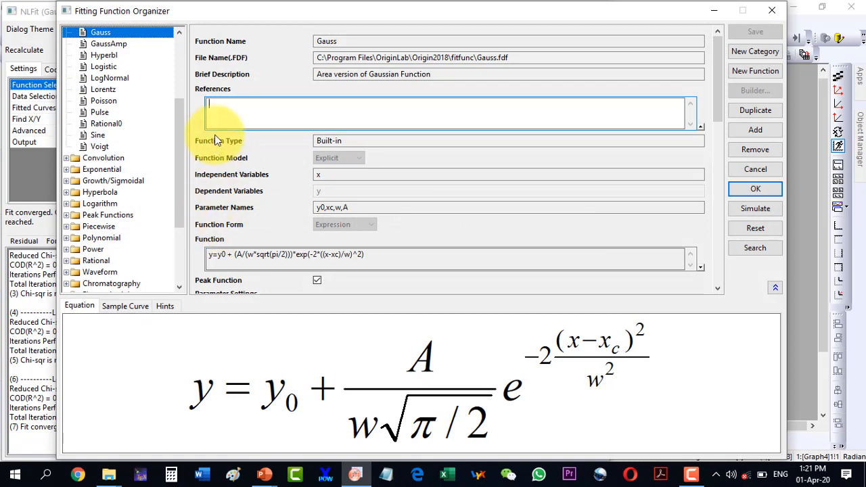
scroll(180, 101, "up", 2)
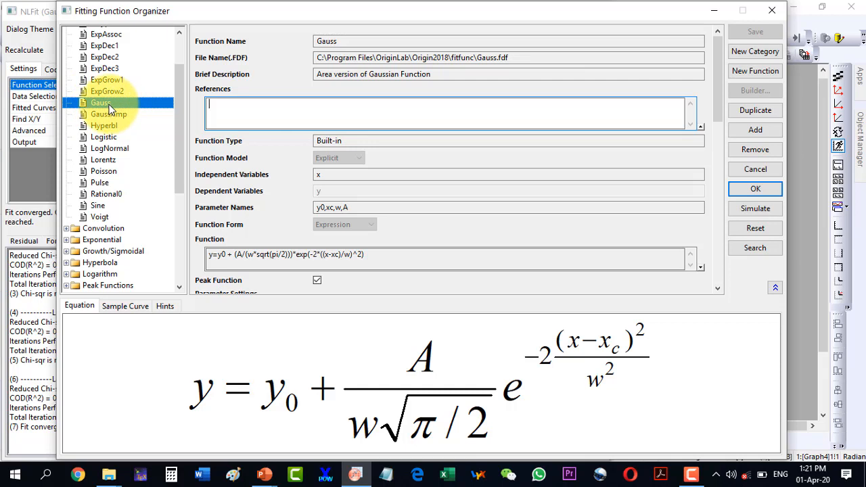
Duplicate the Gauss function, name the copy SAYPhysics and save it.
left_click(754, 111)
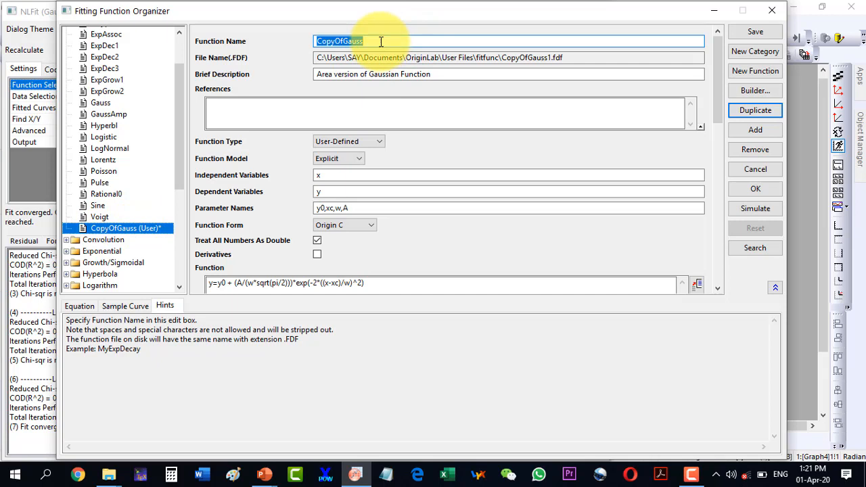
type("SAYPhysics")
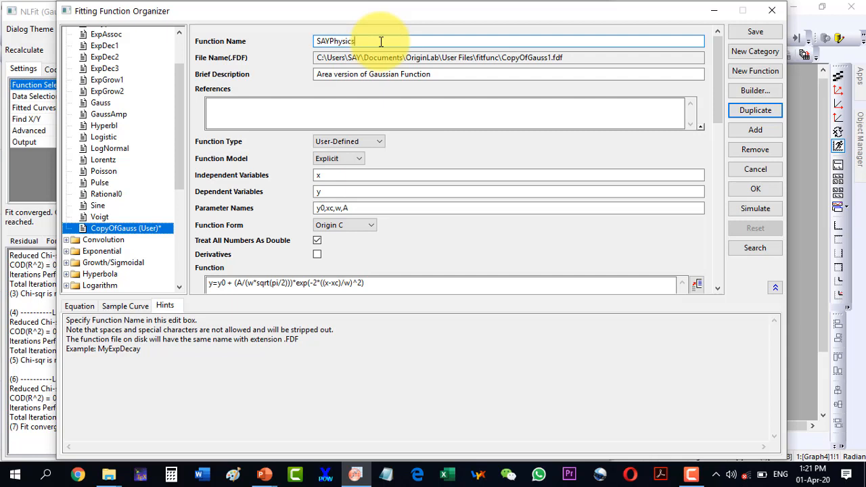
left_click(745, 34)
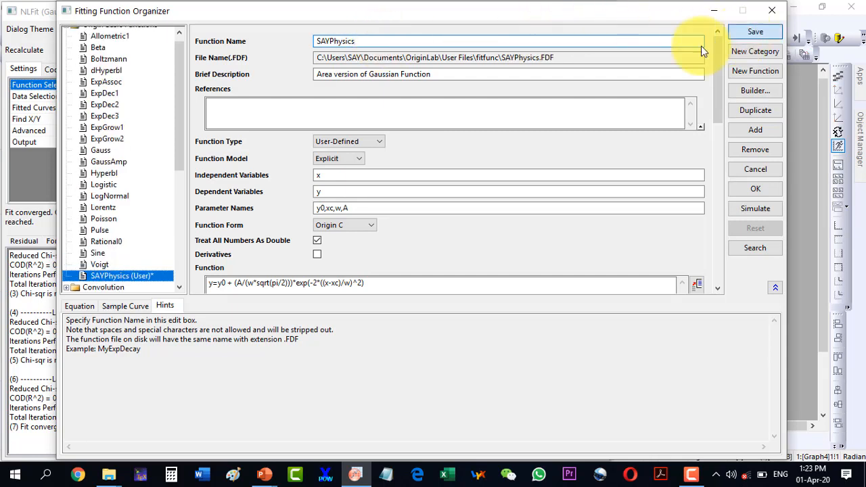
Move the SAYPhysics function to the User Defined category.
right_click(106, 279)
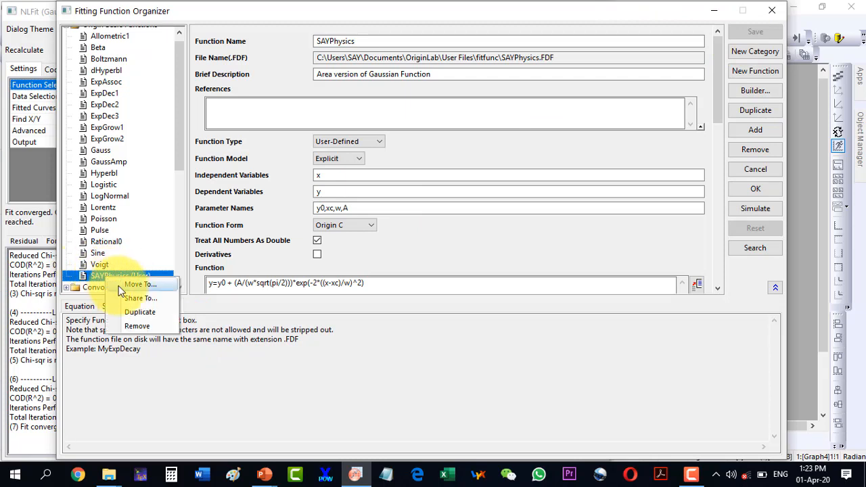
left_click(132, 284)
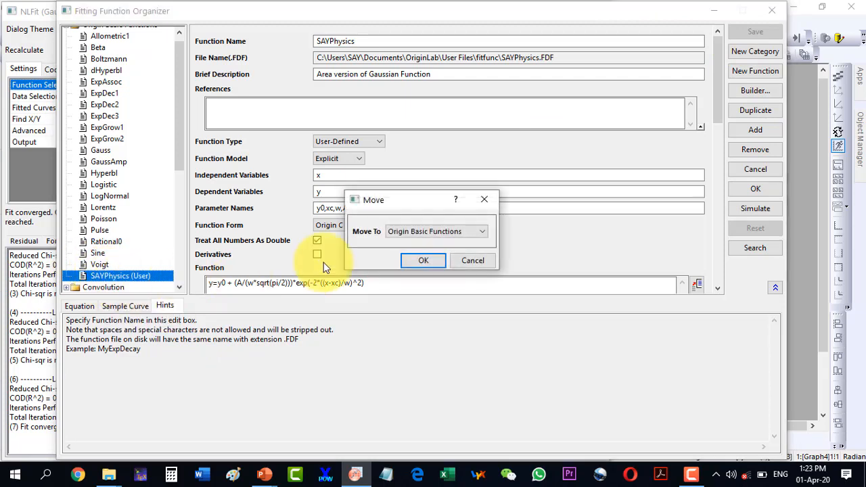
left_click(405, 231)
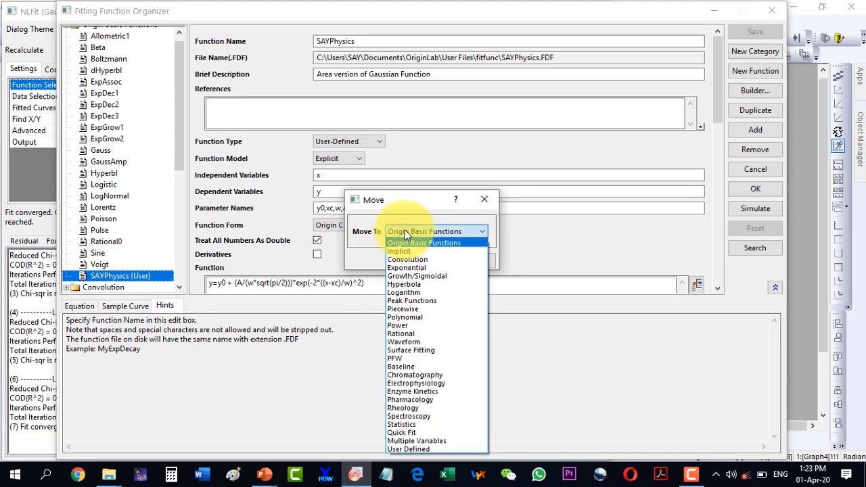
left_click(404, 450)
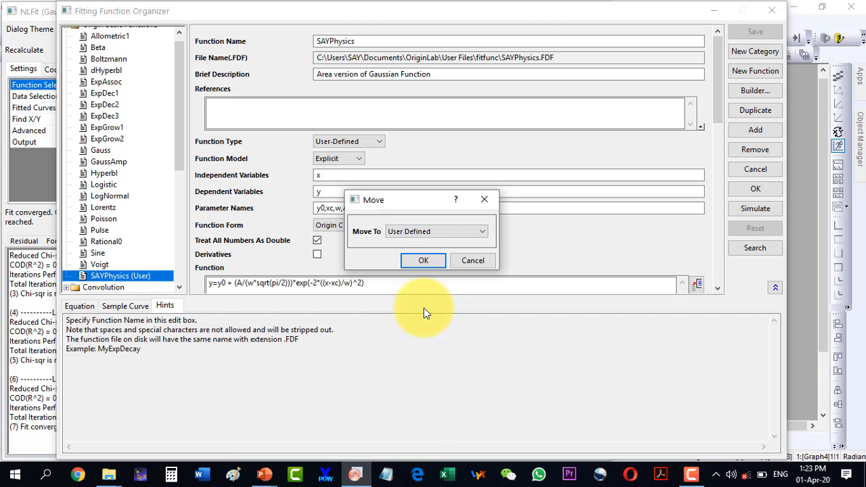
left_click(416, 260)
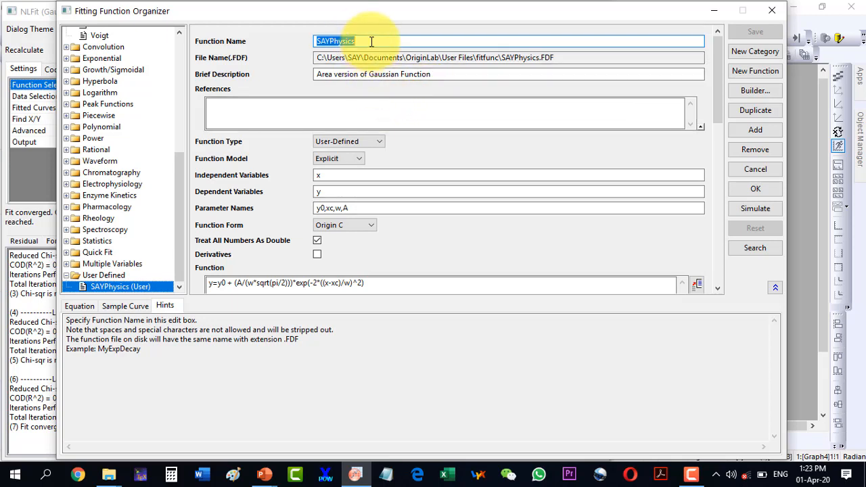
Review the variable and parameter definitions, and append a copy of the Gaussian expression to the SAYPhysics function with a plus sign.
left_click(330, 176)
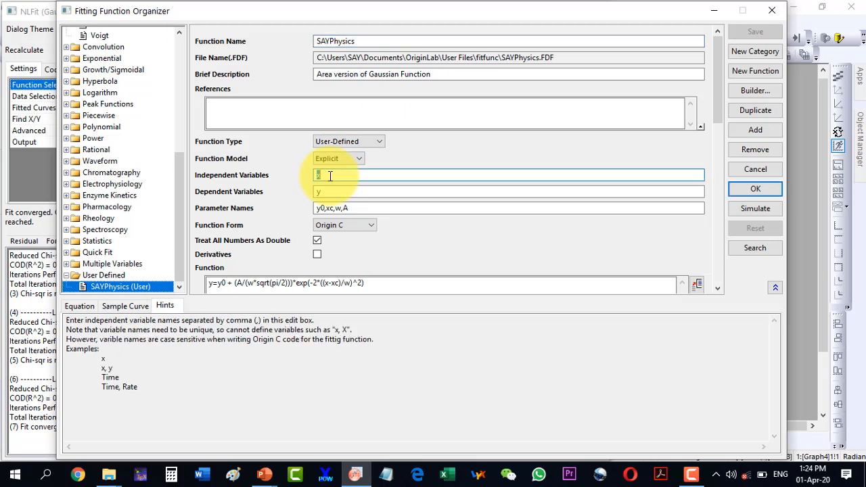
left_click(326, 194)
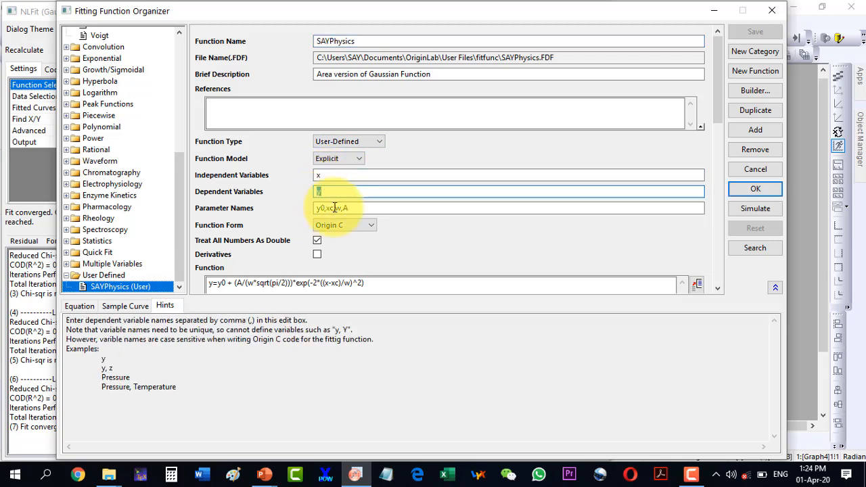
left_click(356, 208)
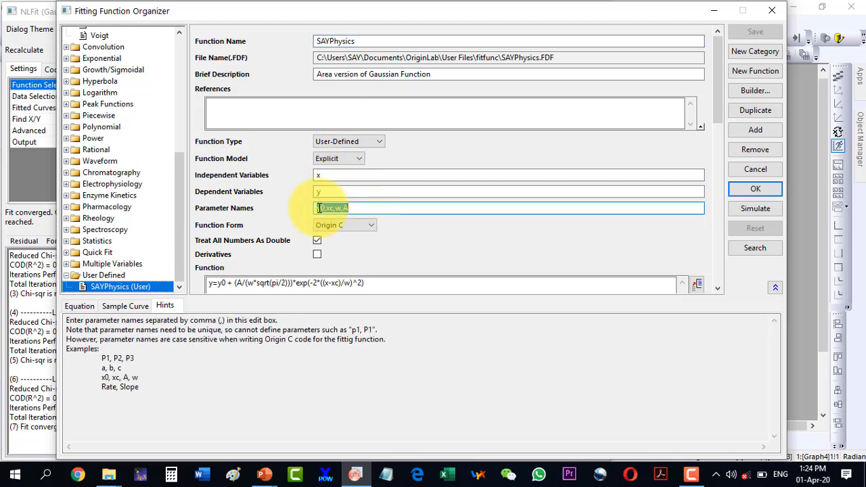
left_click(367, 284)
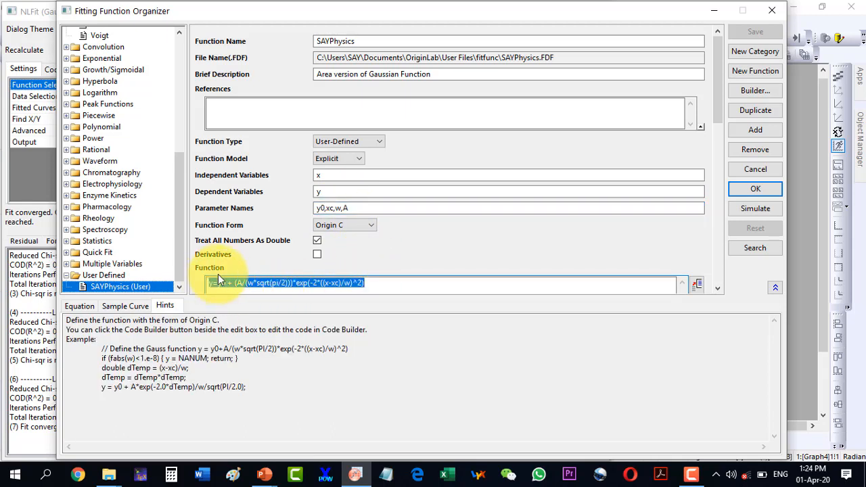
left_click(372, 286)
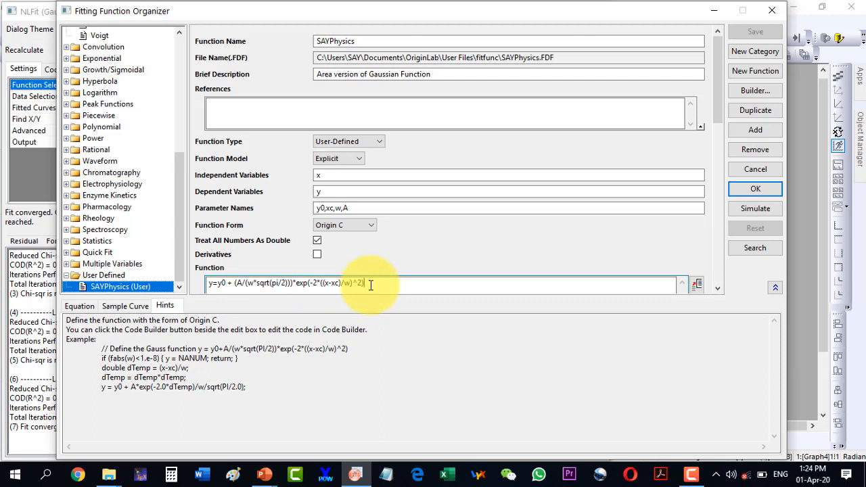
left_click_drag(371, 285, 222, 284)
key("ctrl+c")
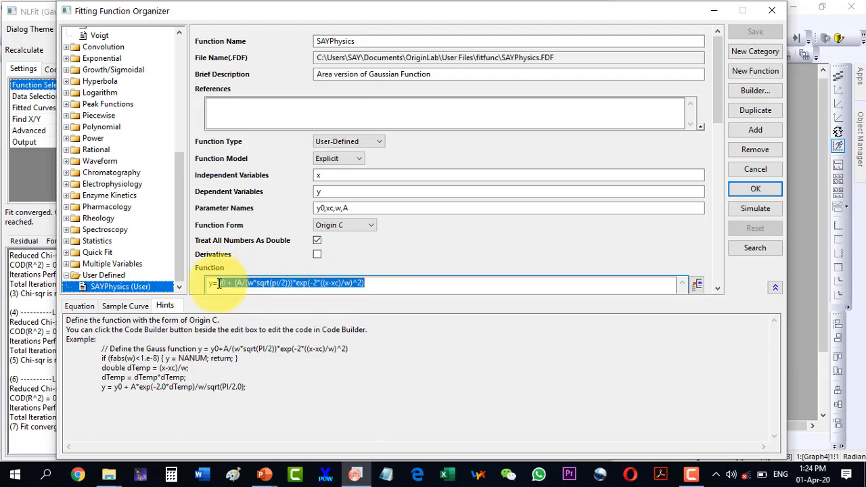
left_click(377, 284)
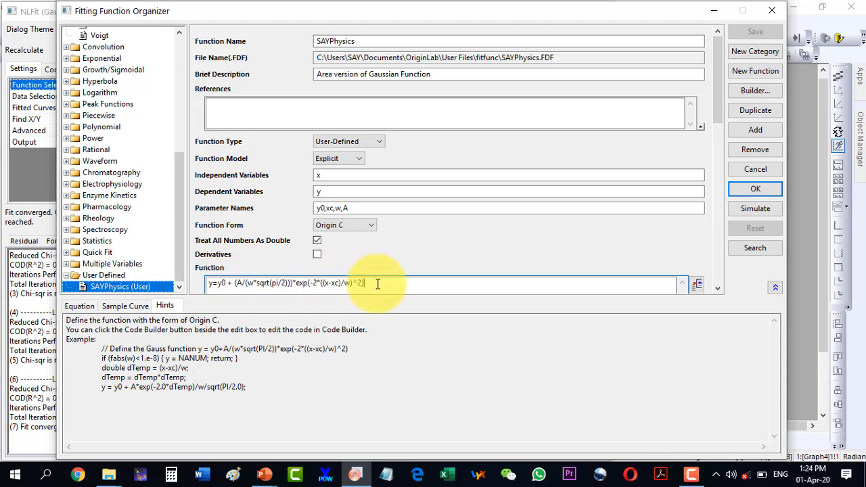
type("+y")
key("ctrl+v")
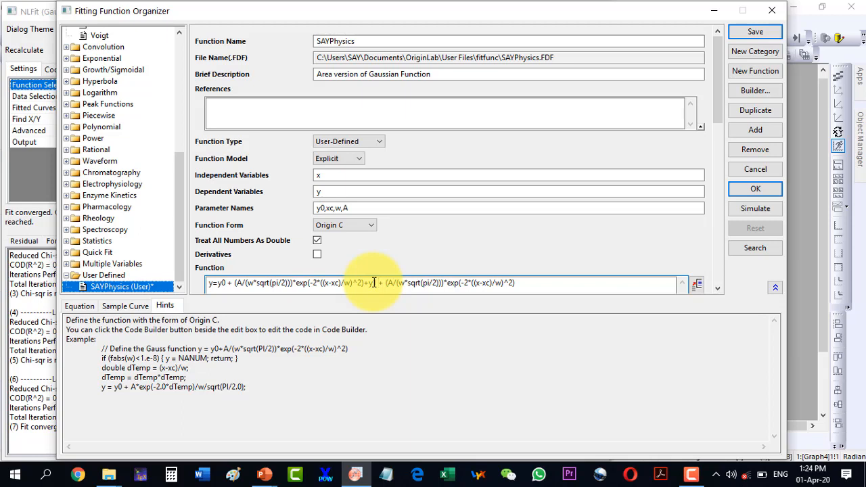
Rename the parameters in the second Gaussian term of the function to y1, A1, w1 and xc1.
type("1/(w1")
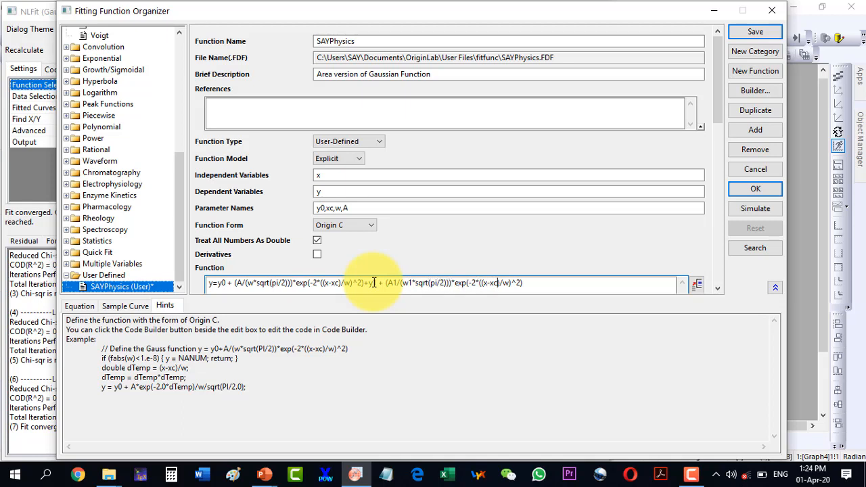
type("1")
type("1")
type("1")
left_click(257, 283)
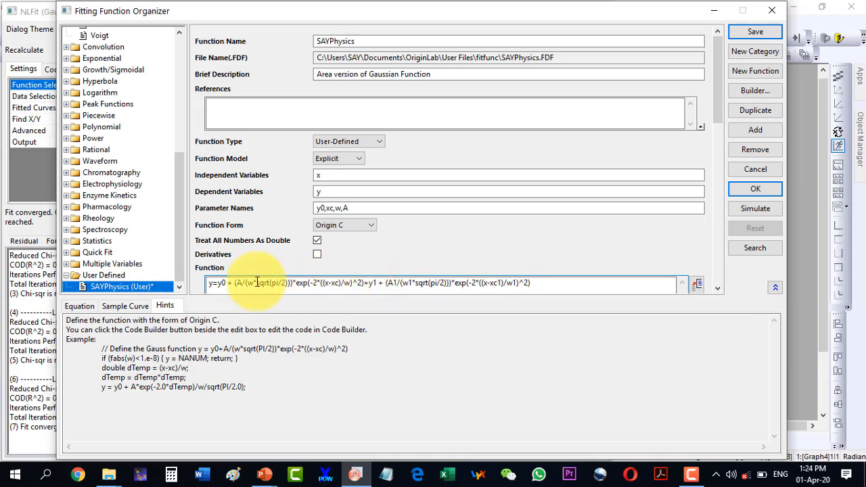
left_click(300, 283)
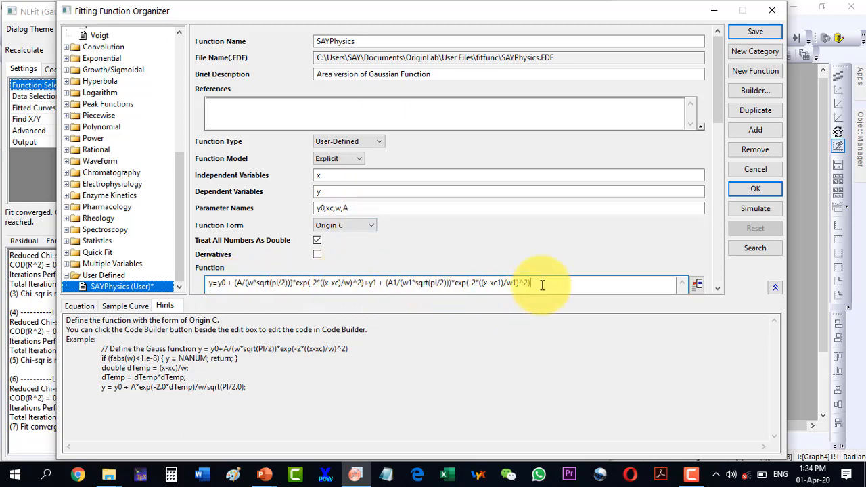
Append y1, xc1, w1 and A1 to the SAYPhysics parameter names, save the function and cancel the open fit.
left_click(352, 206)
key("ctrl+c")
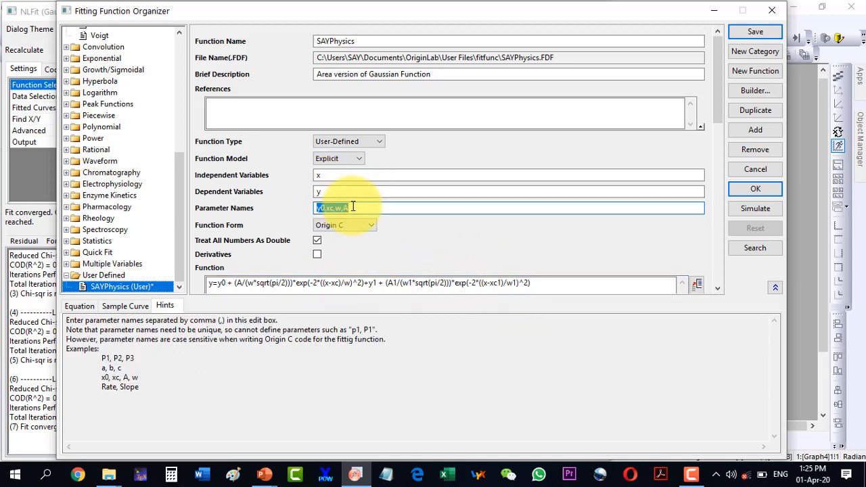
left_click(353, 207)
type(",")
key("ctrl+v")
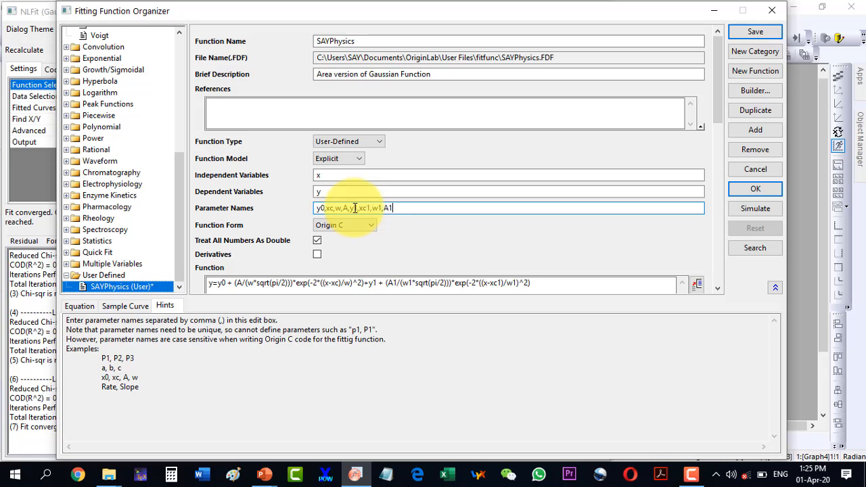
left_click(746, 190)
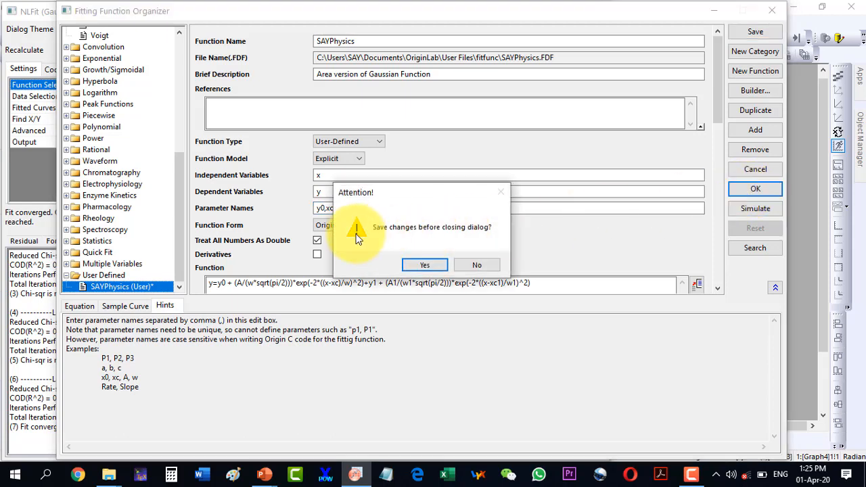
left_click(421, 266)
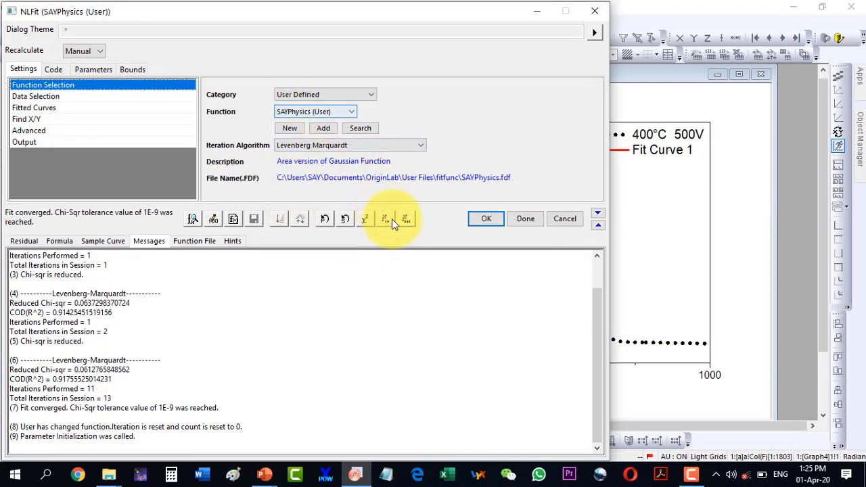
left_click(486, 219)
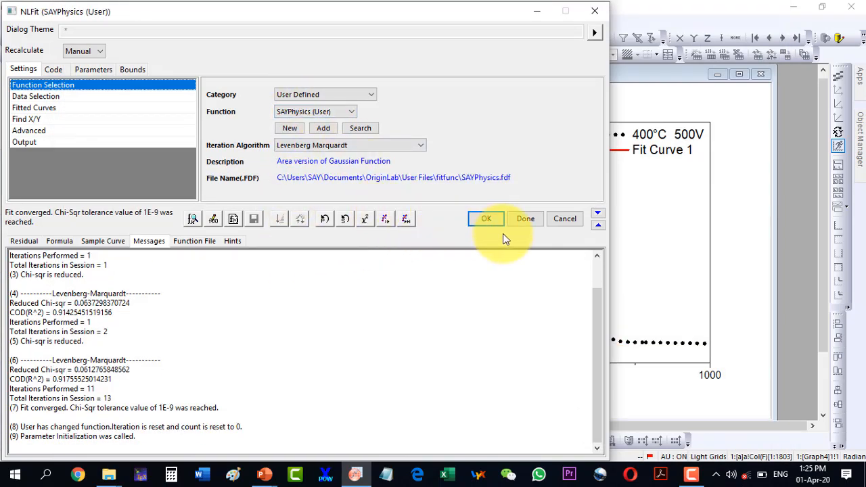
left_click(558, 221)
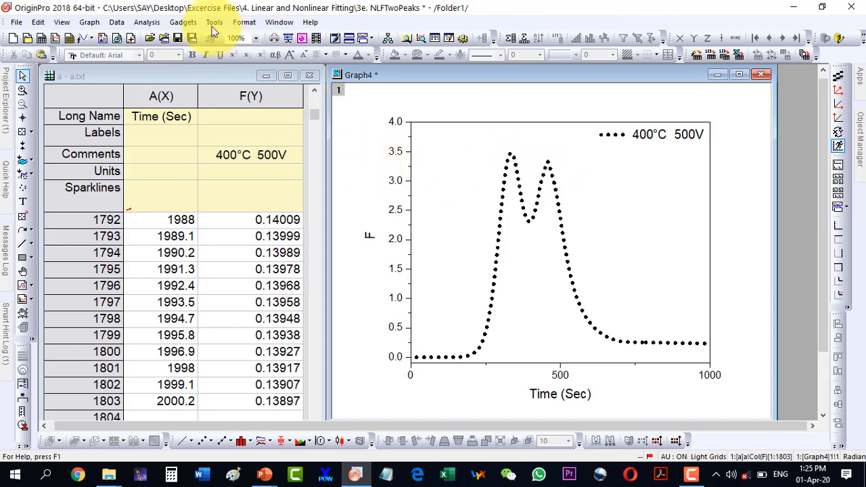
Start a new Nonlinear Curve Fit on the double-peak data with the SAYPhysics function from the User Defined category.
left_click(147, 22)
mouse_move(154, 68)
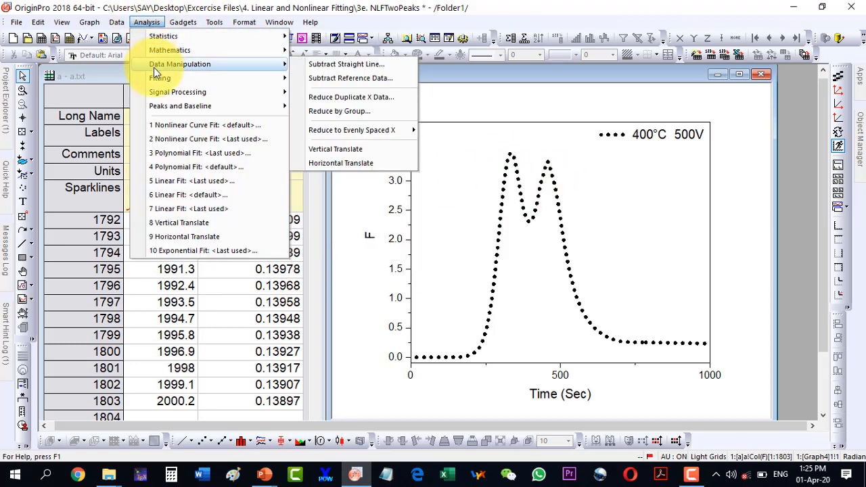
mouse_move(341, 108)
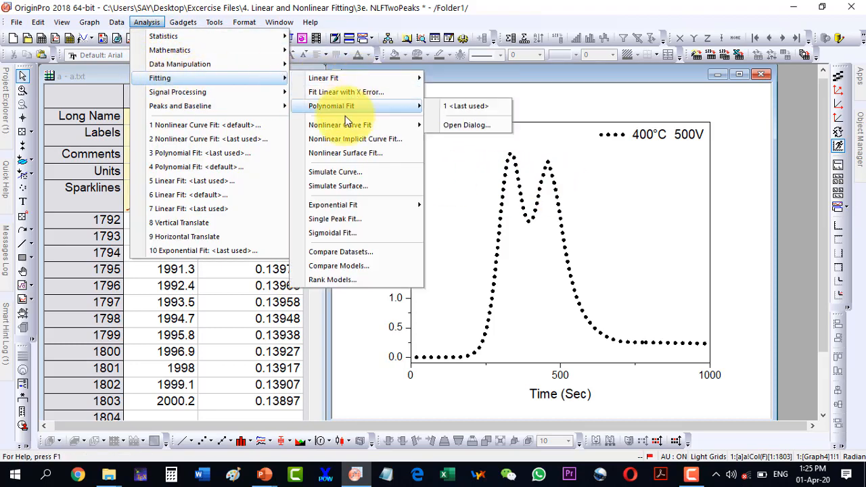
mouse_move(344, 126)
left_click(445, 145)
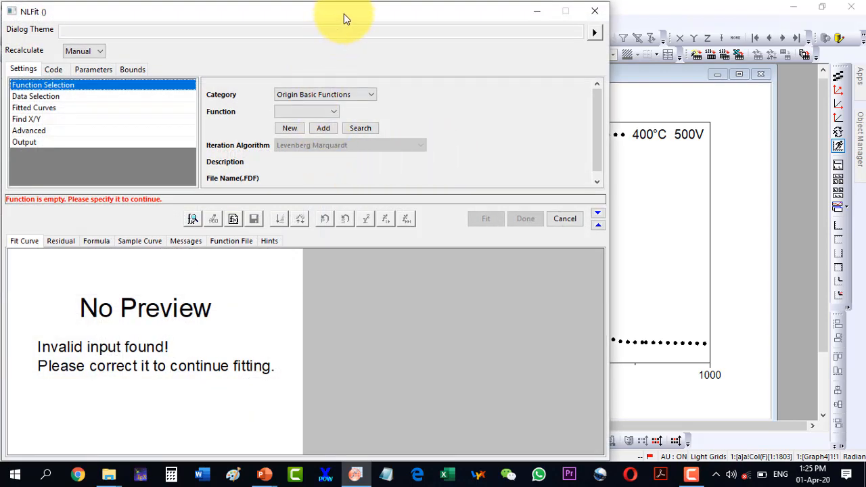
left_click_drag(344, 15, 202, 15)
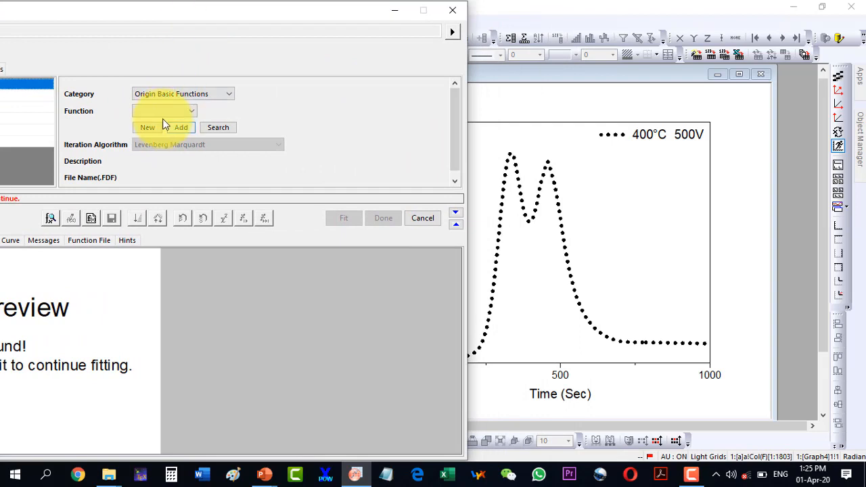
left_click(164, 111)
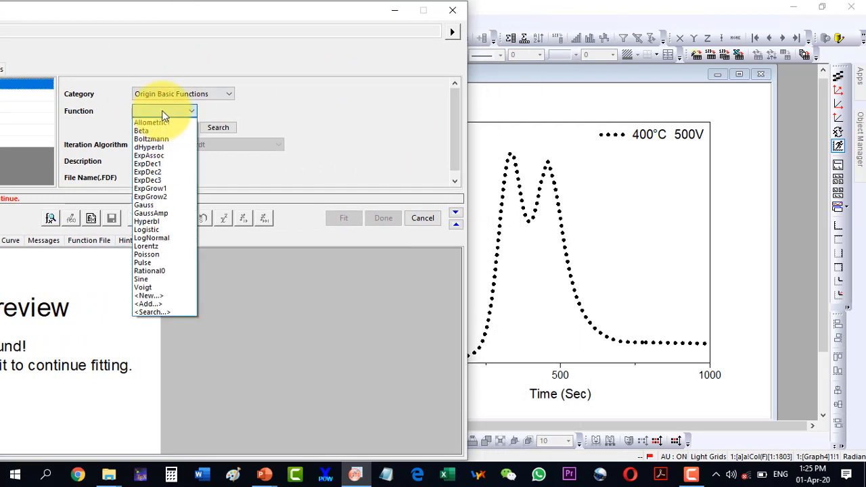
left_click(169, 94)
left_click(169, 94)
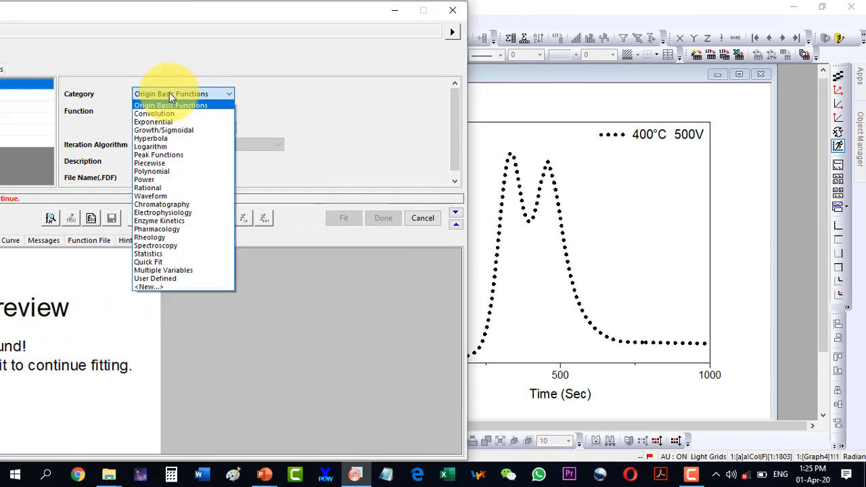
left_click(165, 278)
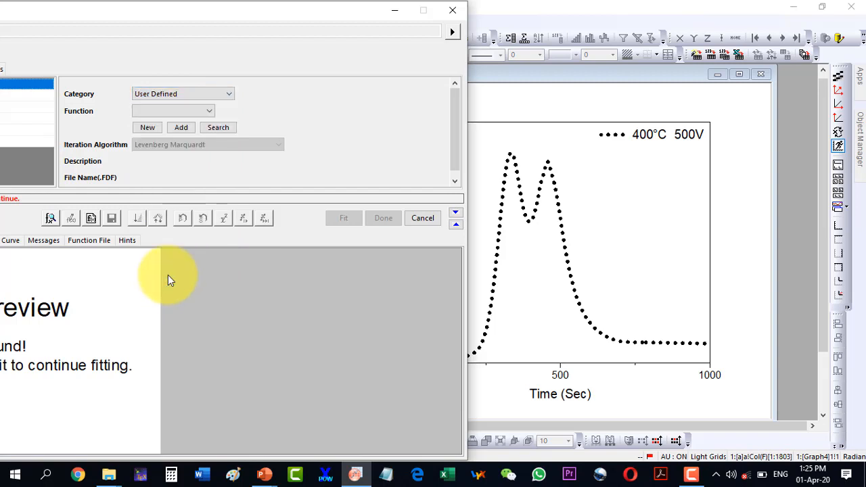
left_click(170, 115)
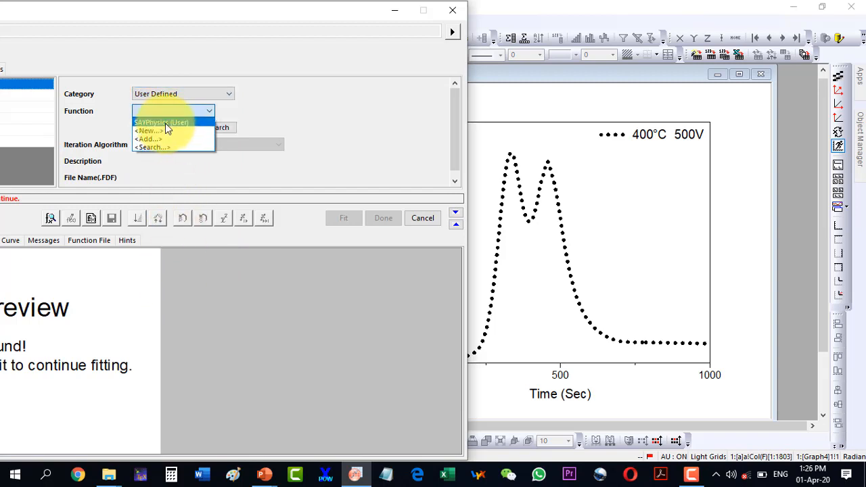
left_click(165, 124)
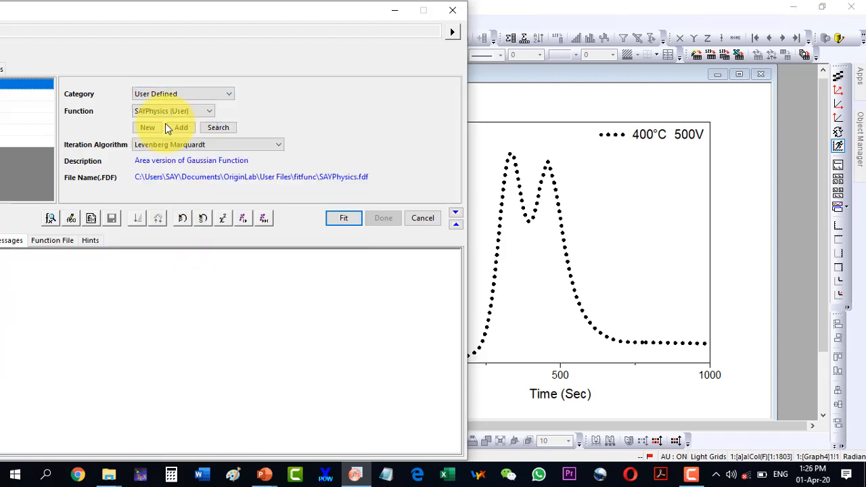
Try fitting the two peaks with SAYPhysics using single iterations and a fit until convergence, review the messages and cancel the fit.
left_click_drag(372, 18, 340, 15)
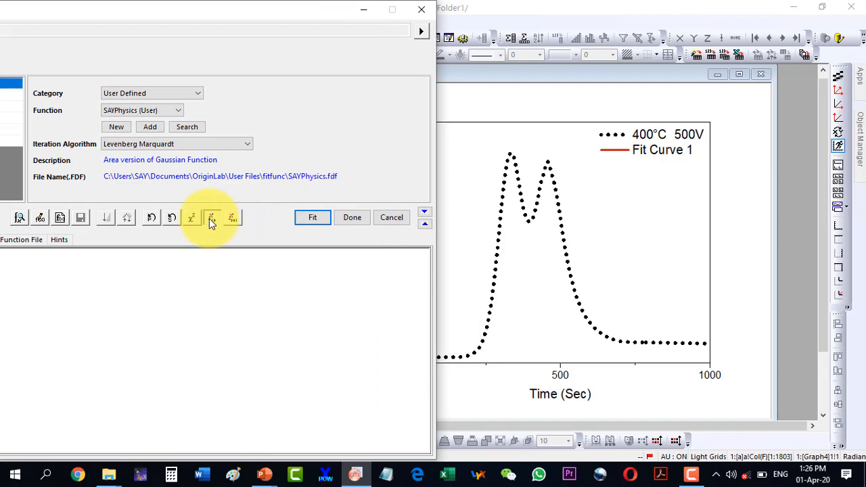
left_click(211, 217)
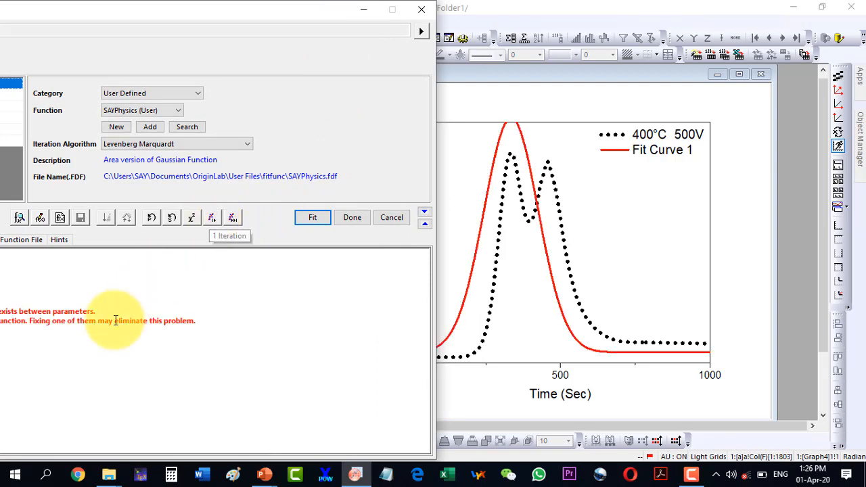
left_click_drag(146, 12, 336, 16)
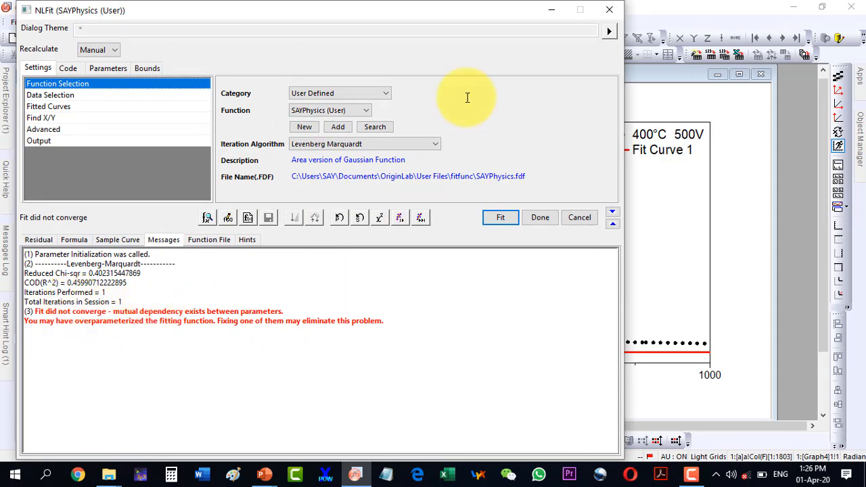
left_click_drag(475, 19, 265, 17)
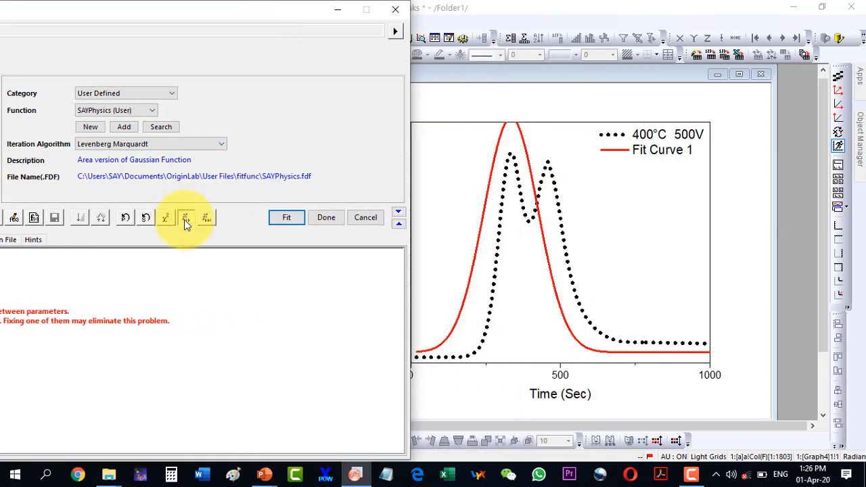
left_click(184, 219)
left_click(184, 219)
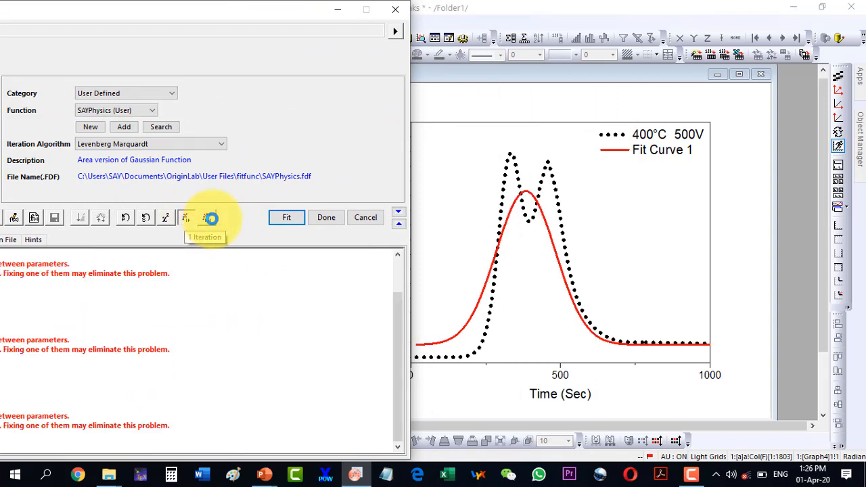
left_click(207, 219)
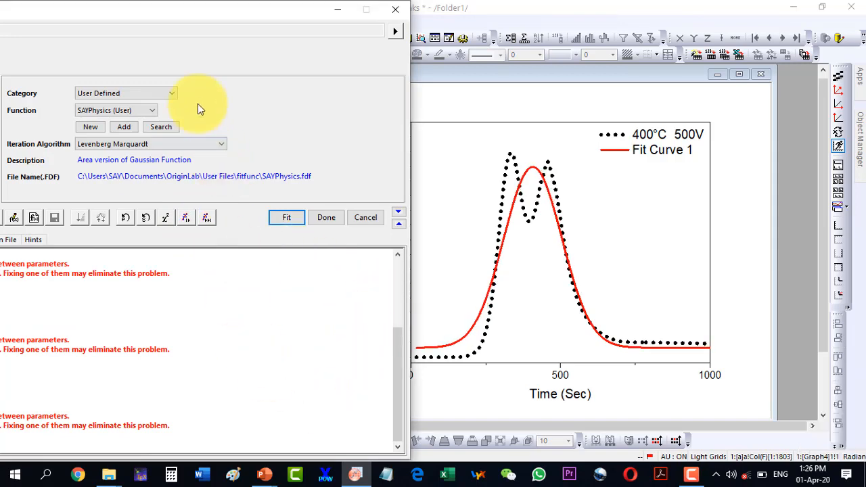
left_click_drag(177, 20, 465, 20)
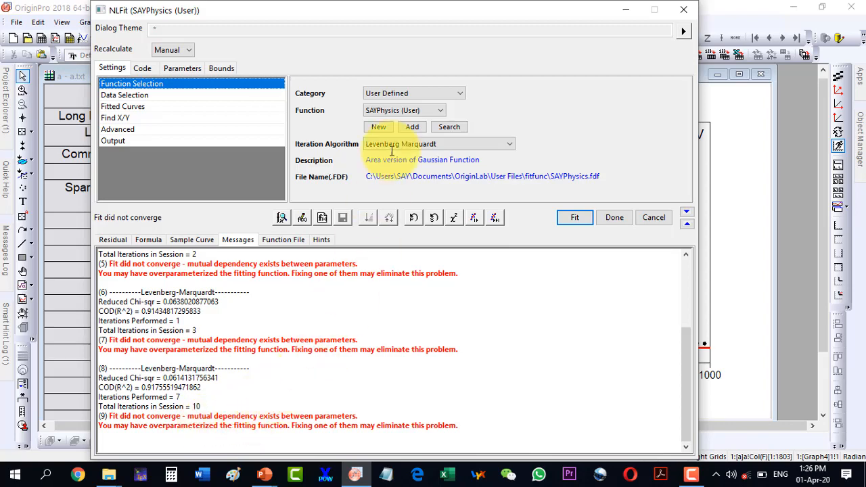
left_click_drag(412, 15, 163, 11)
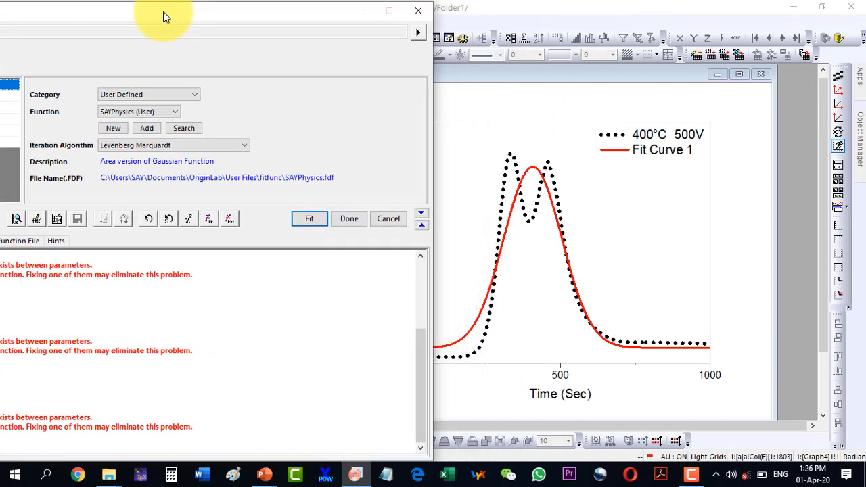
left_click(391, 219)
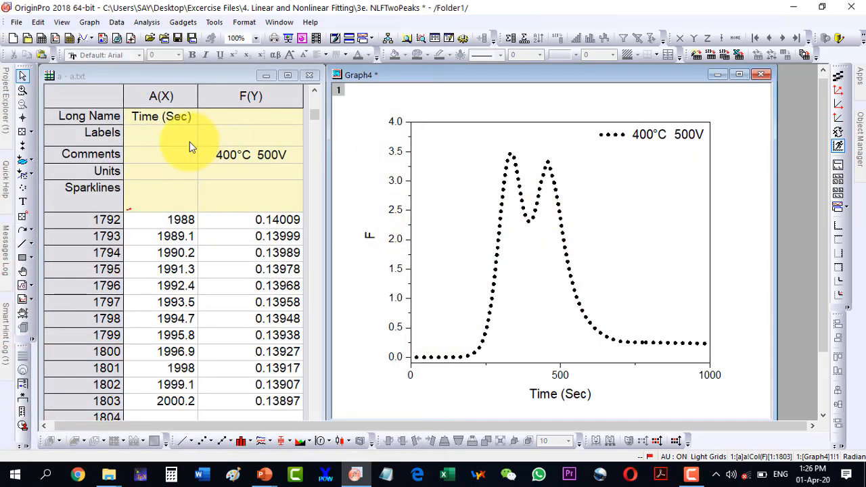
Read the coordinates of both peak maxima on the 400°C 500V curve with the Data Reader.
left_click(22, 133)
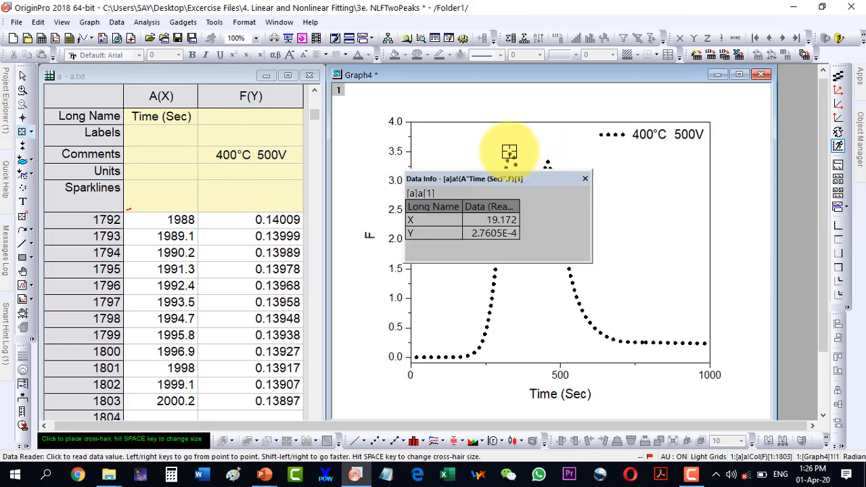
left_click(509, 152)
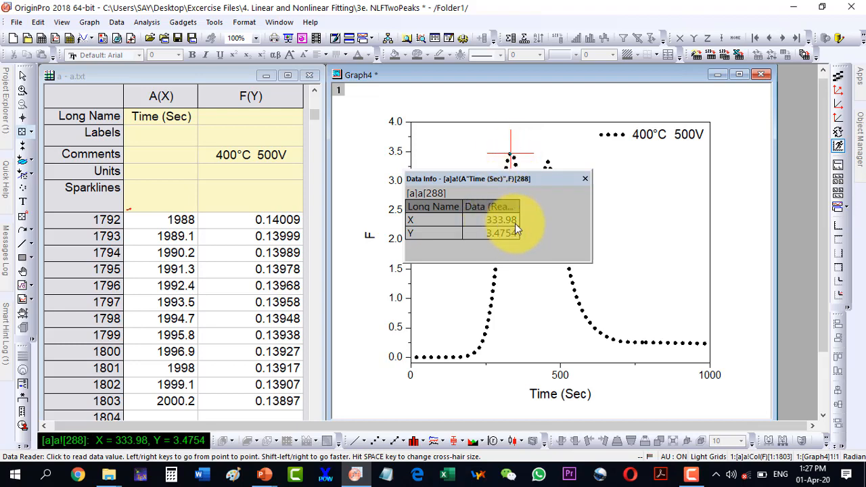
left_click(548, 160)
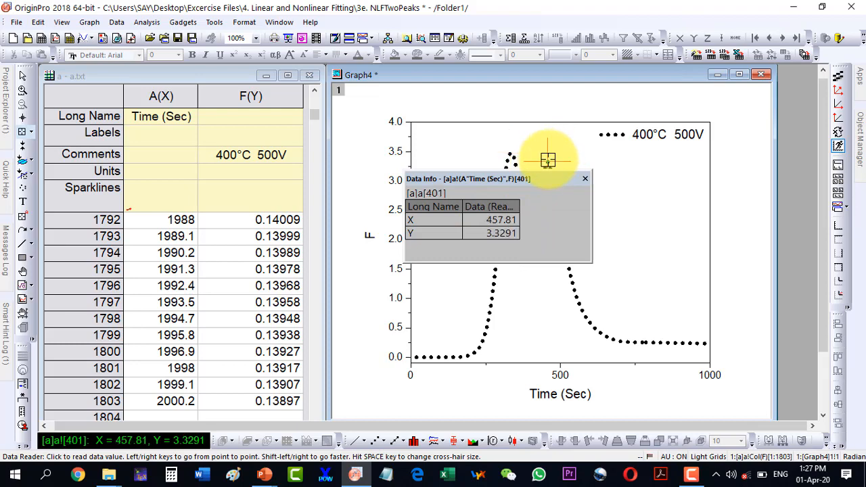
left_click(492, 225)
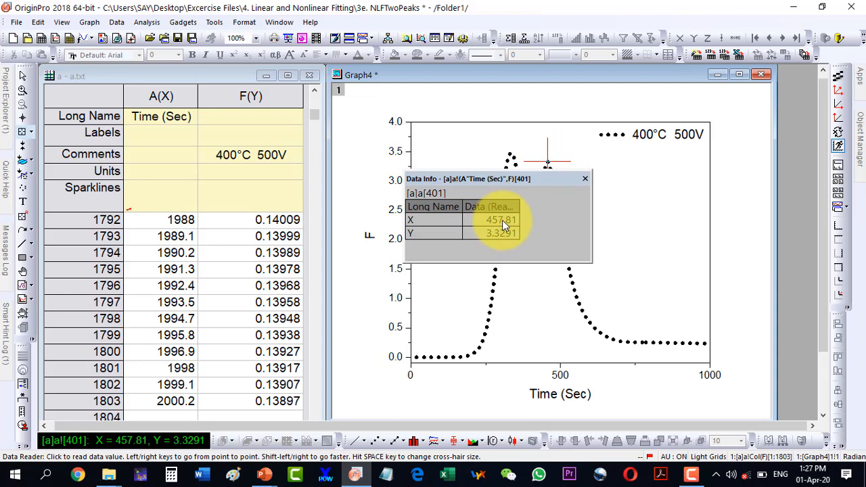
left_click(511, 154)
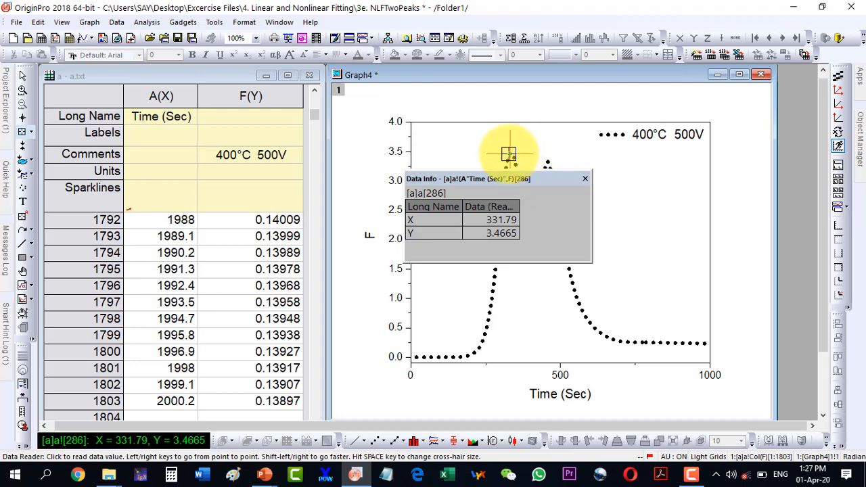
left_click(548, 160)
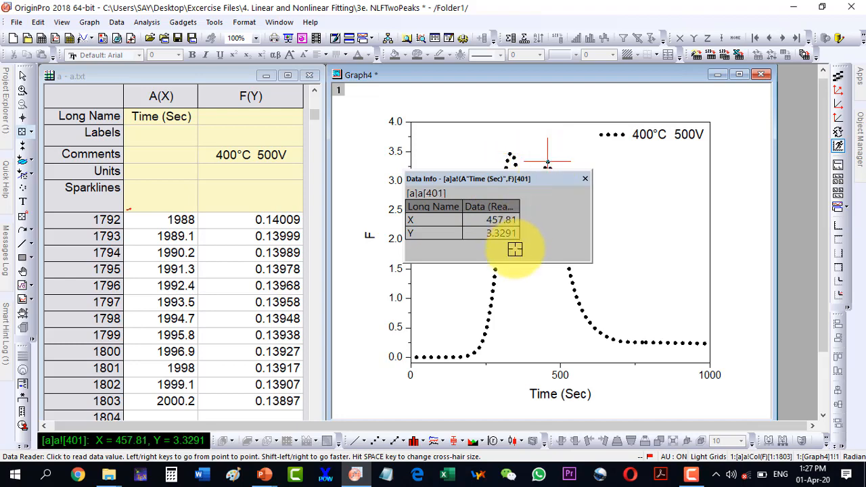
Switch to Notepad to note the peak centres 332 and 458 on separate lines, and return to OriginPro's object selection mode.
left_click(387, 475)
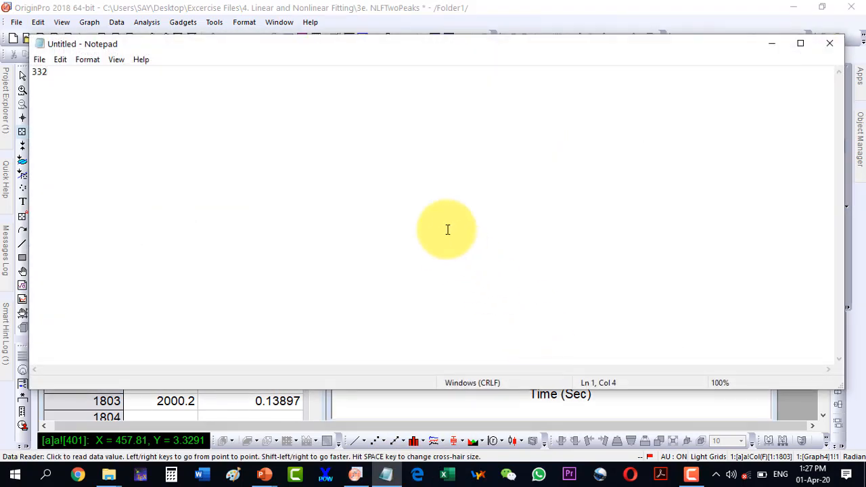
left_click(483, 405)
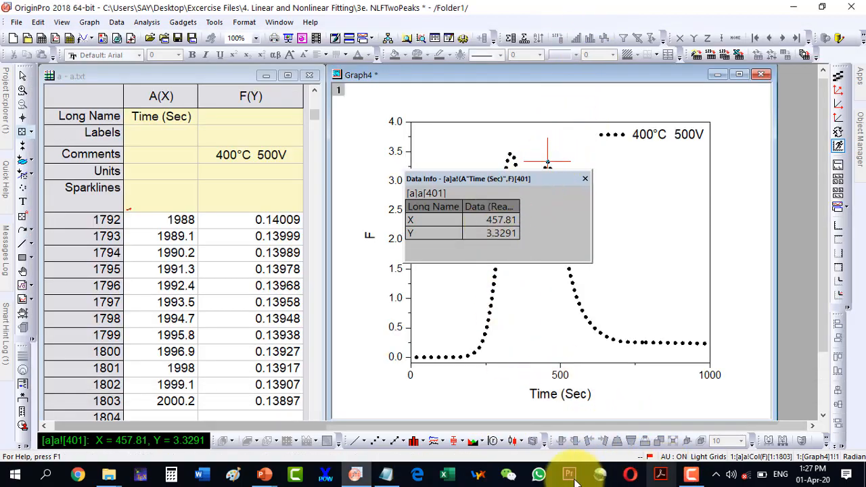
left_click(387, 475)
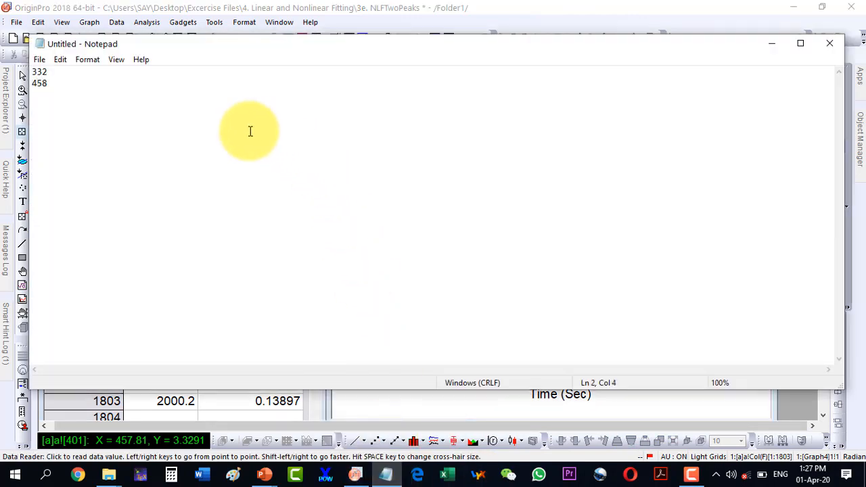
left_click(403, 406)
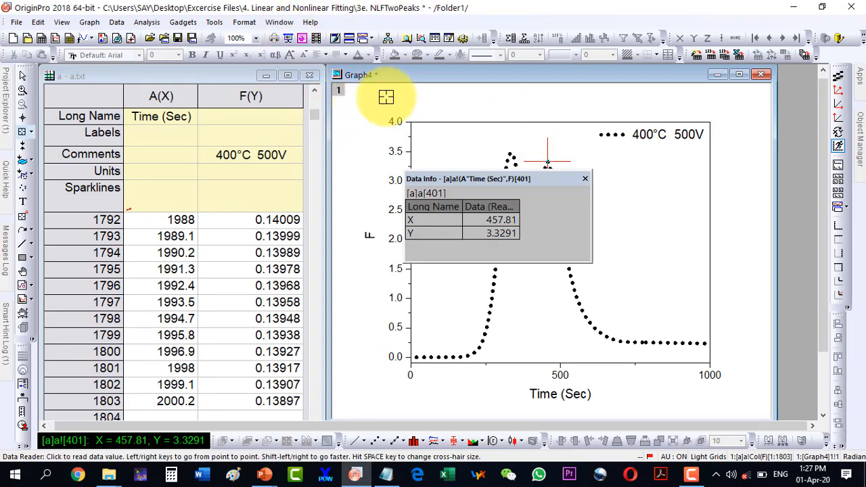
left_click(20, 78)
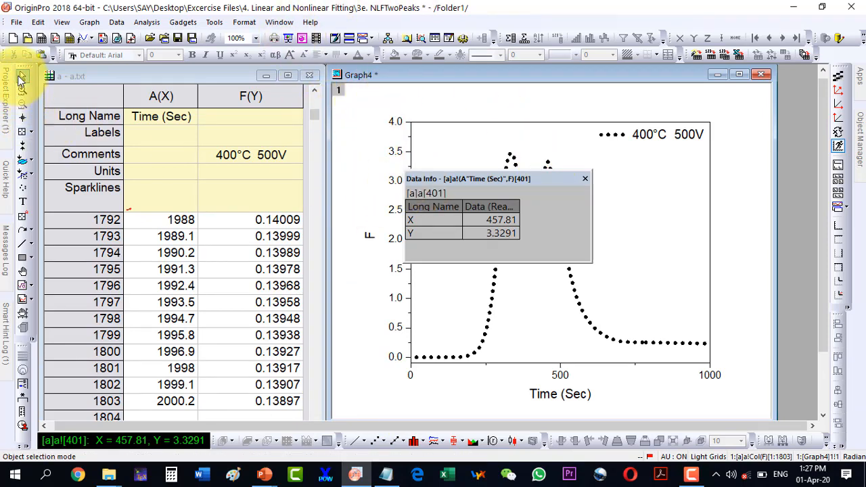
Close the Data Info readout over the graph.
left_click(585, 178)
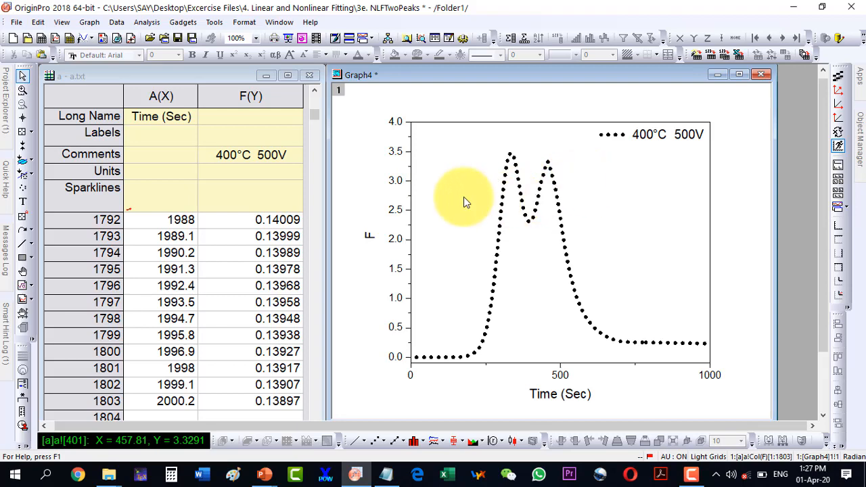
Open a Nonlinear Curve Fit on the double-peak curve and choose the SAYPhysics function from the User Defined category.
left_click(147, 22)
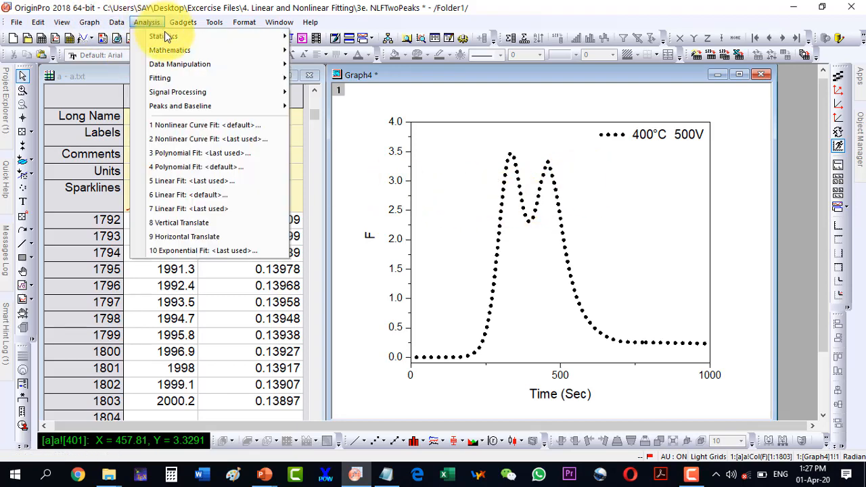
mouse_move(256, 95)
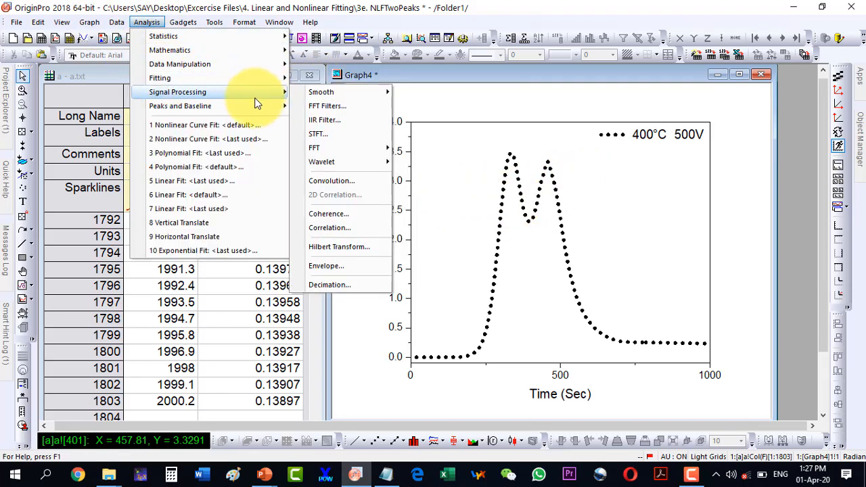
mouse_move(237, 78)
mouse_move(324, 129)
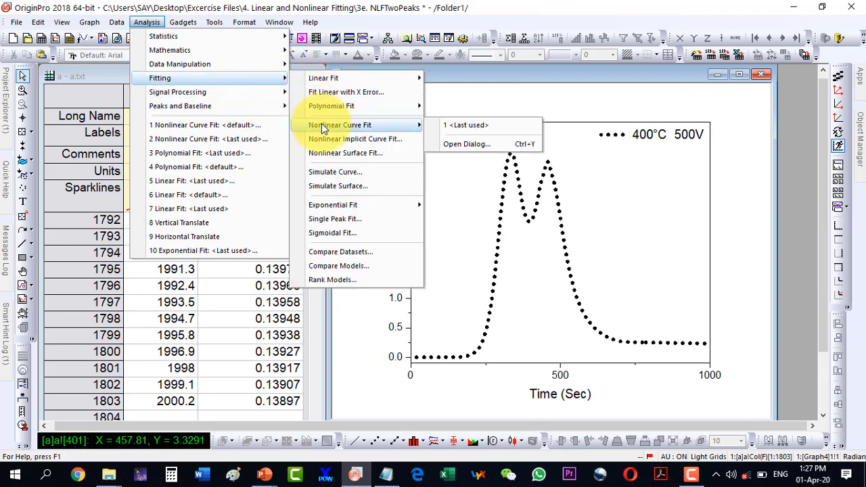
left_click(466, 144)
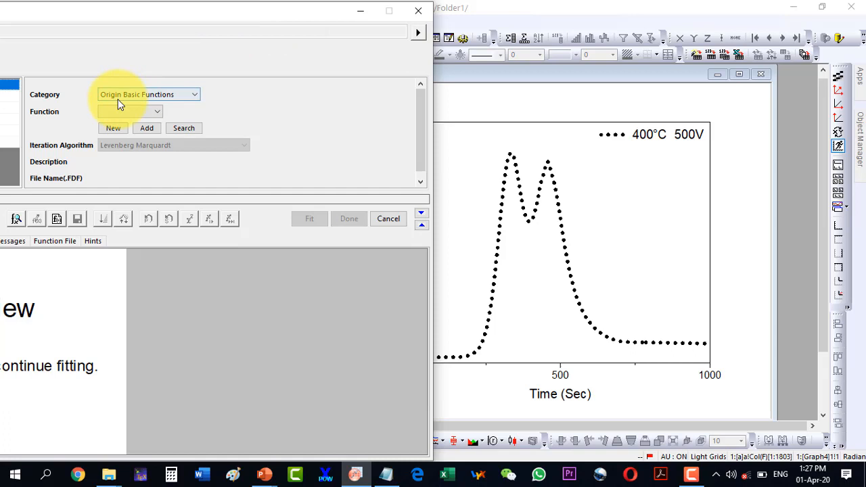
left_click(121, 111)
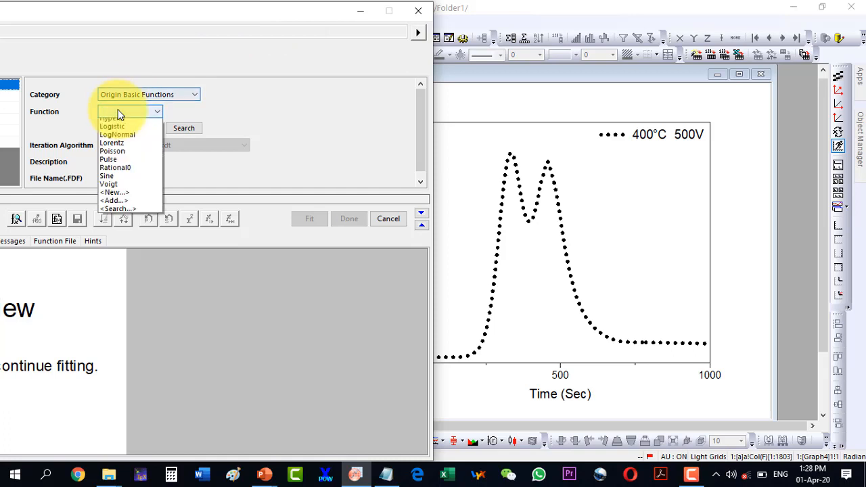
left_click(126, 96)
left_click(126, 95)
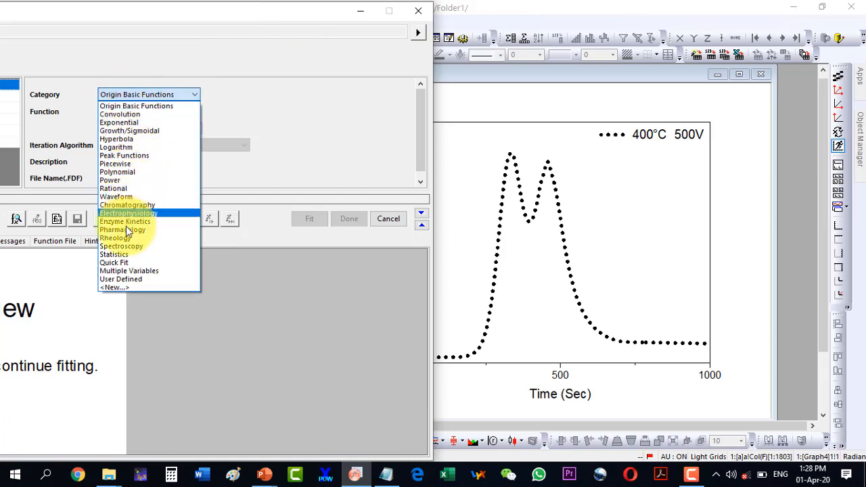
left_click(124, 279)
left_click(123, 112)
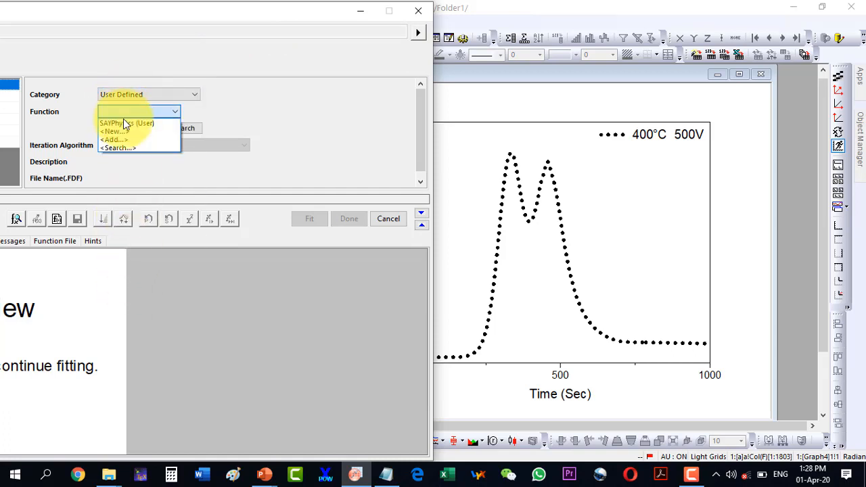
left_click(126, 121)
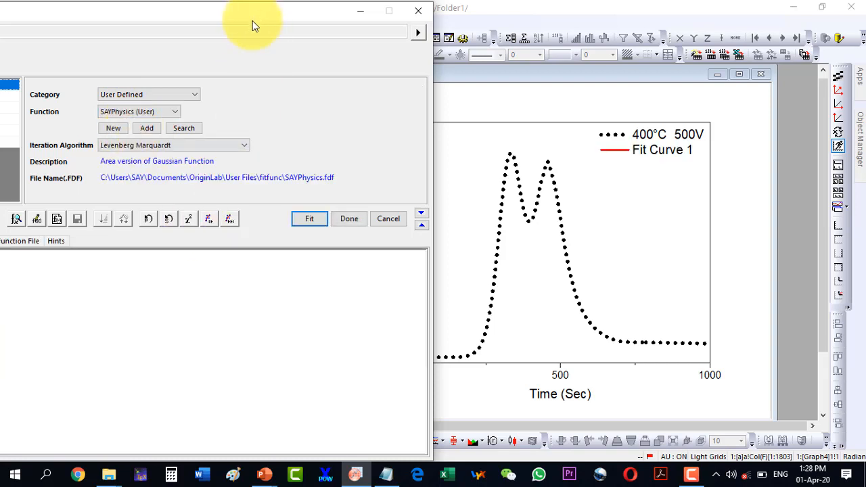
Try fitting the curve with one iteration and a fit until convergence, review the messages, and cancel the fit.
left_click(211, 219)
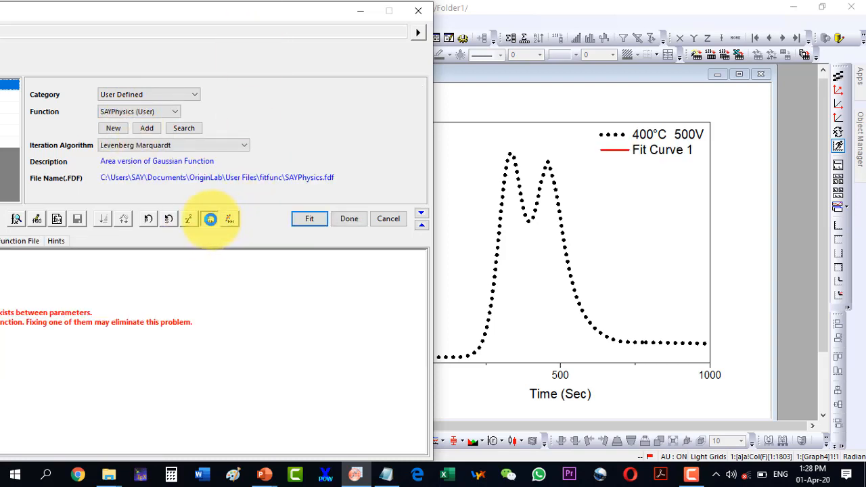
left_click(228, 218)
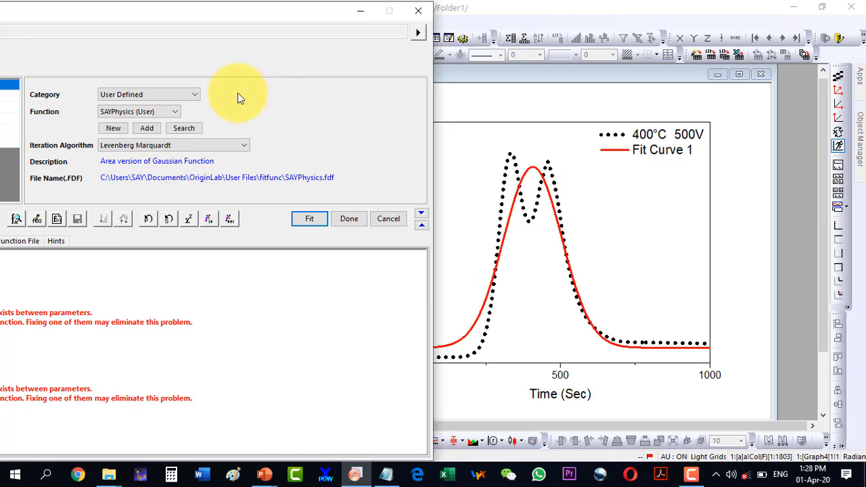
left_click_drag(189, 11, 370, 10)
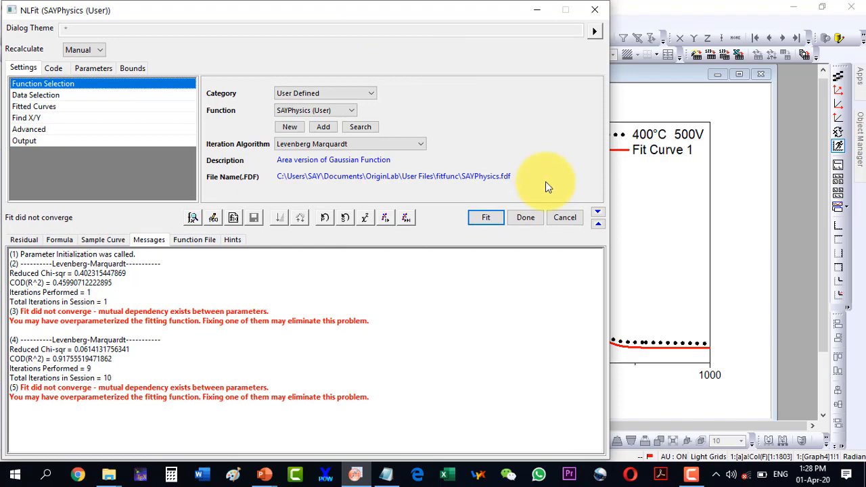
left_click(565, 217)
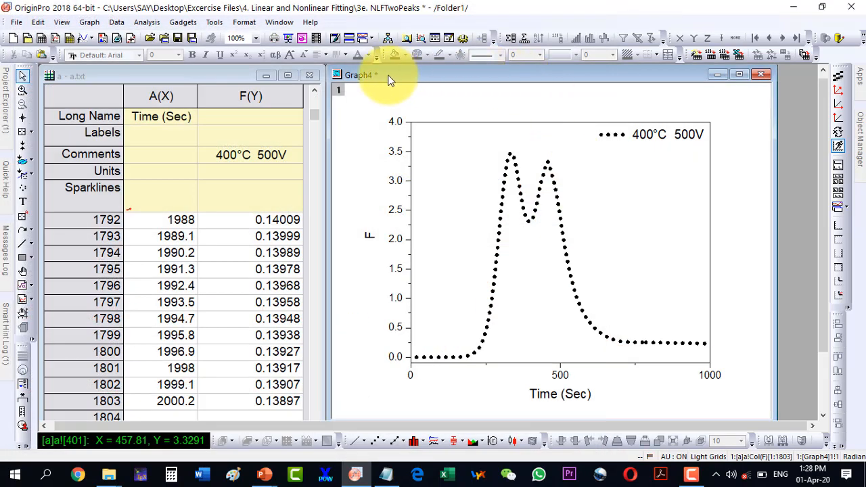
Move the Graph4 window aside to make room for the fit dialog, and open a fresh Nonlinear Curve Fit.
left_click_drag(389, 80, 577, 79)
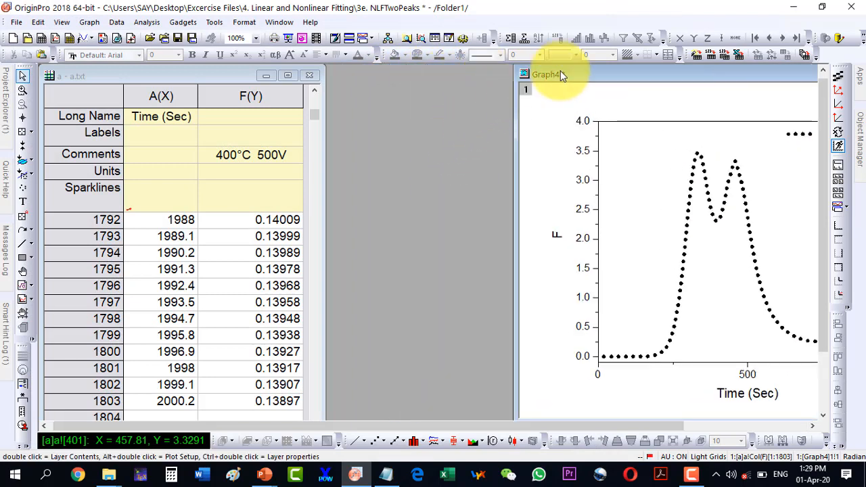
left_click(147, 21)
mouse_move(283, 81)
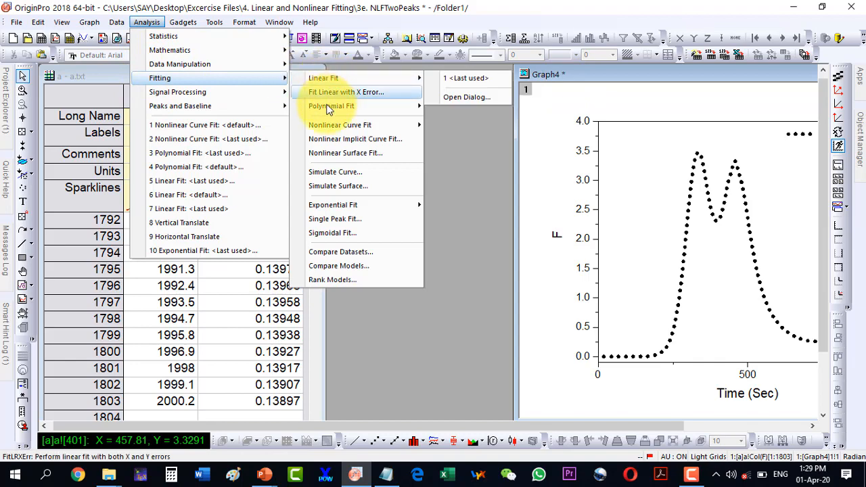
mouse_move(322, 126)
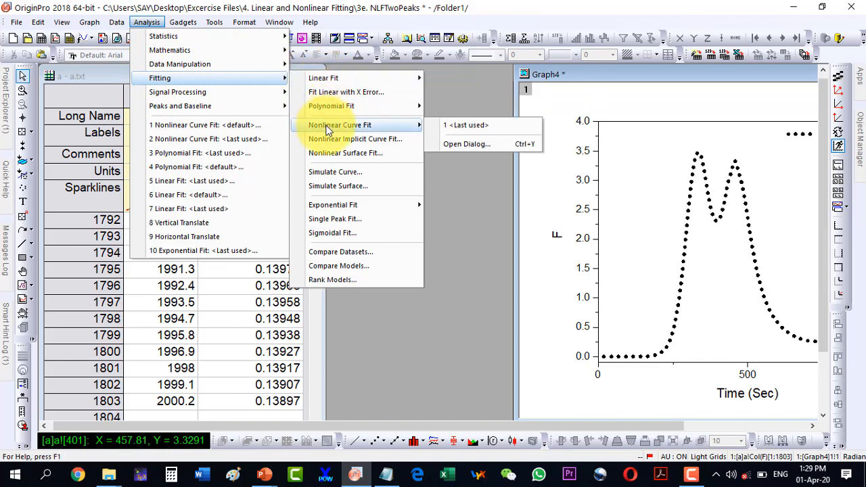
left_click(458, 147)
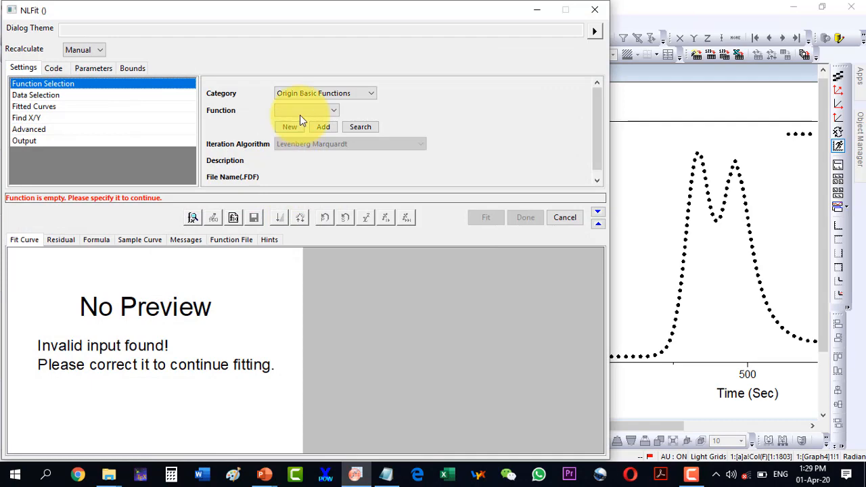
mouse_move(302, 15)
left_mouse_down()
mouse_move(266, 17)
mouse_move(345, 16)
mouse_move(300, 16)
left_mouse_up()
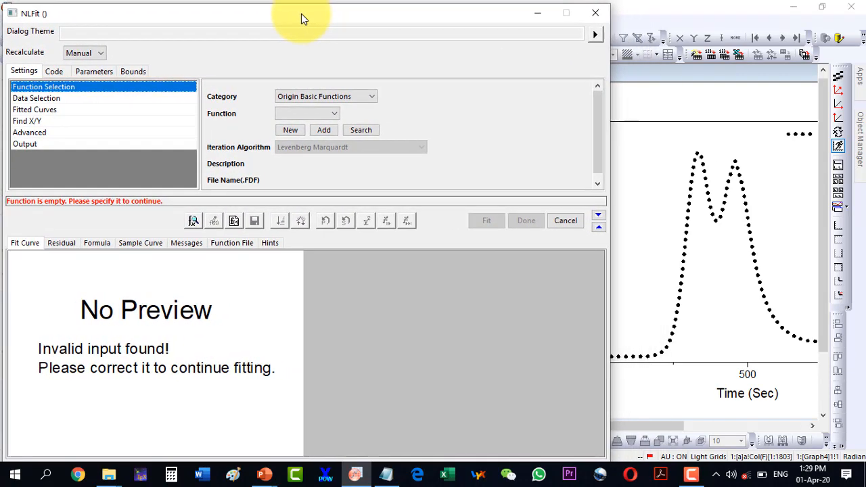
Choose the User Defined function SAYPhysics and fit the curve with one iteration followed by a fit until convergence.
left_click(328, 95)
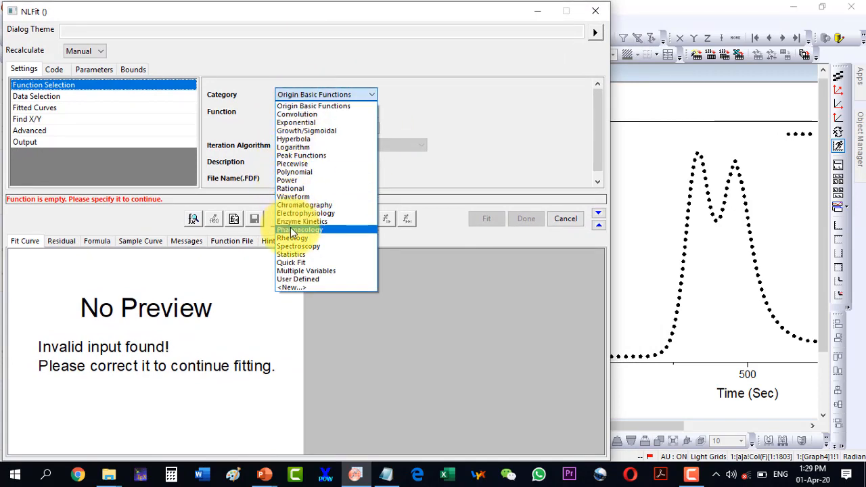
left_click(287, 279)
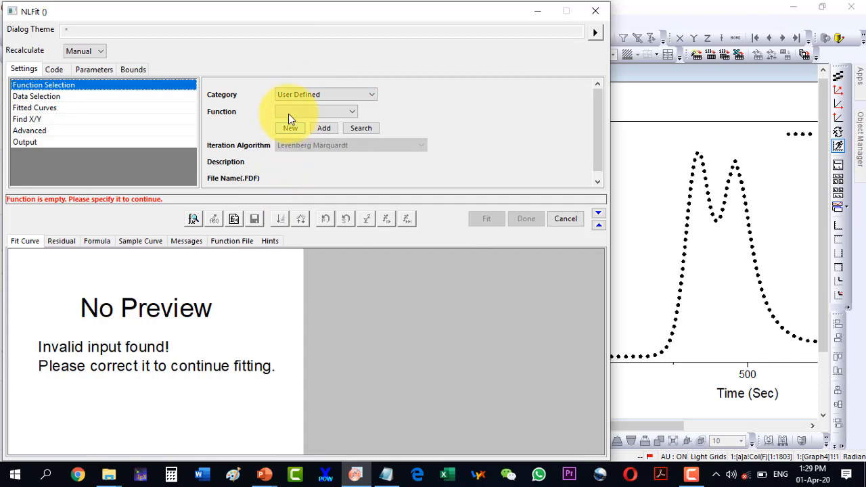
left_click(289, 111)
left_click(290, 123)
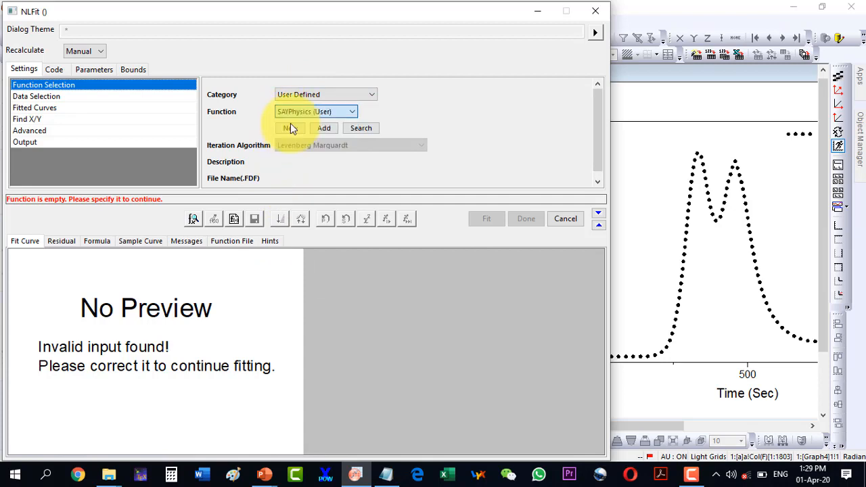
left_click(383, 219)
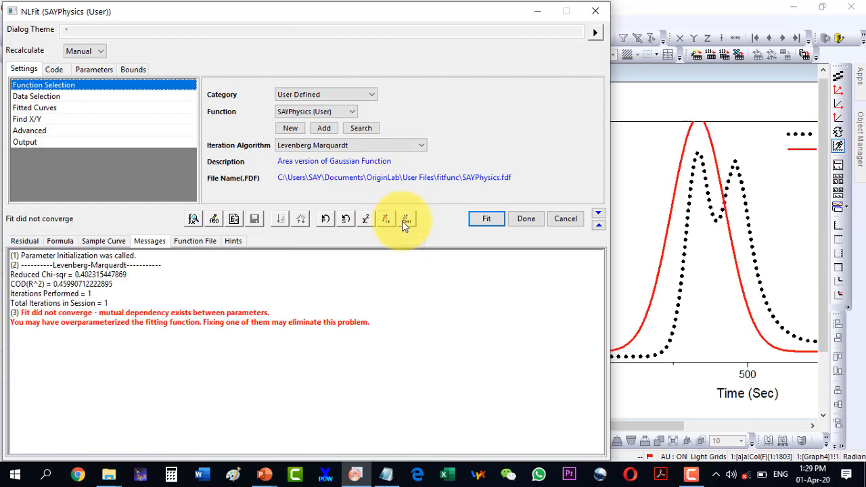
left_click(405, 220)
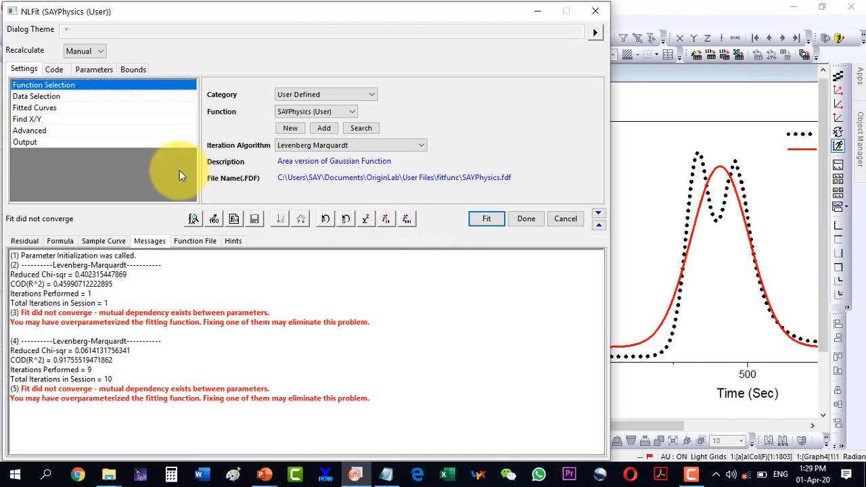
Fix the center parameter xc at 332, looking up the peak centre noted in Notepad.
left_click(80, 70)
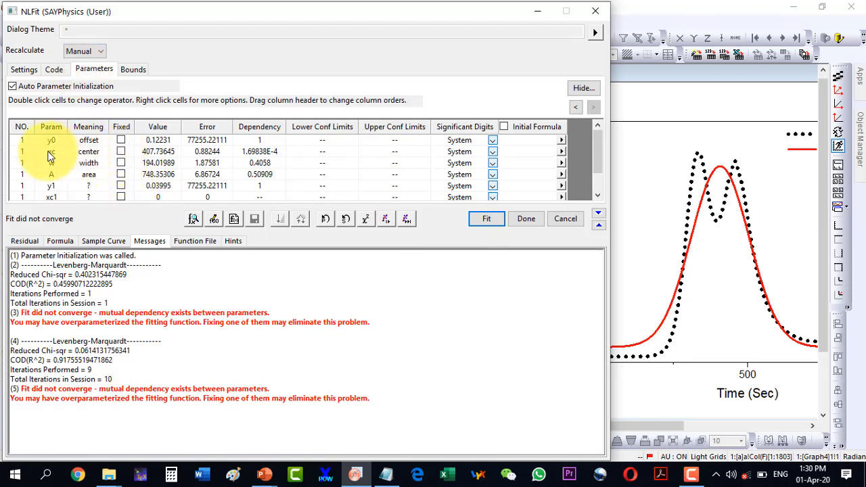
left_click(121, 152)
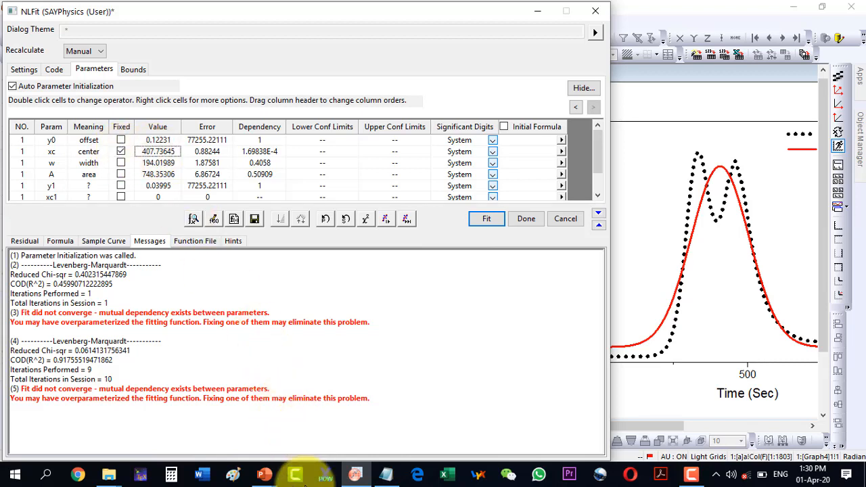
left_click(389, 476)
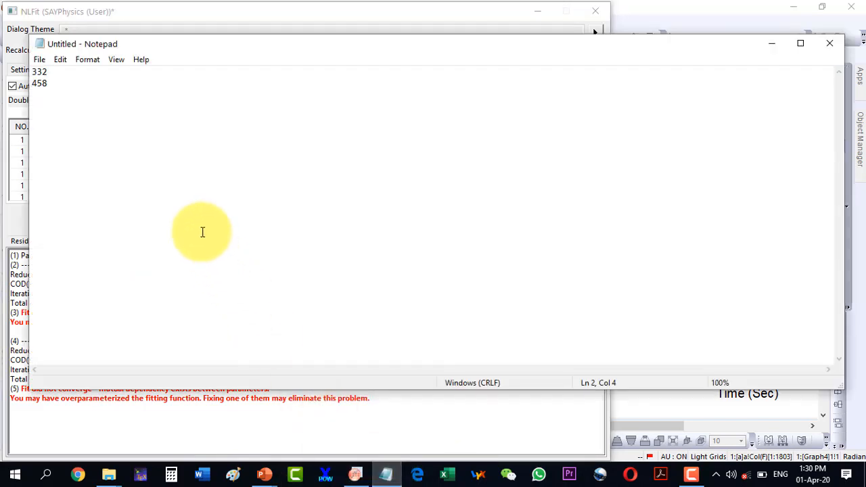
scroll(202, 232, "up", 20, "ctrl")
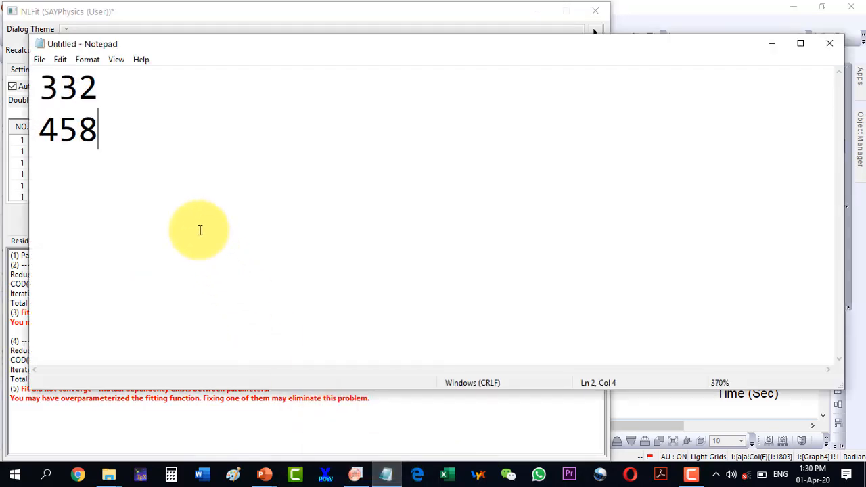
scroll(200, 230, "up", 9, "ctrl")
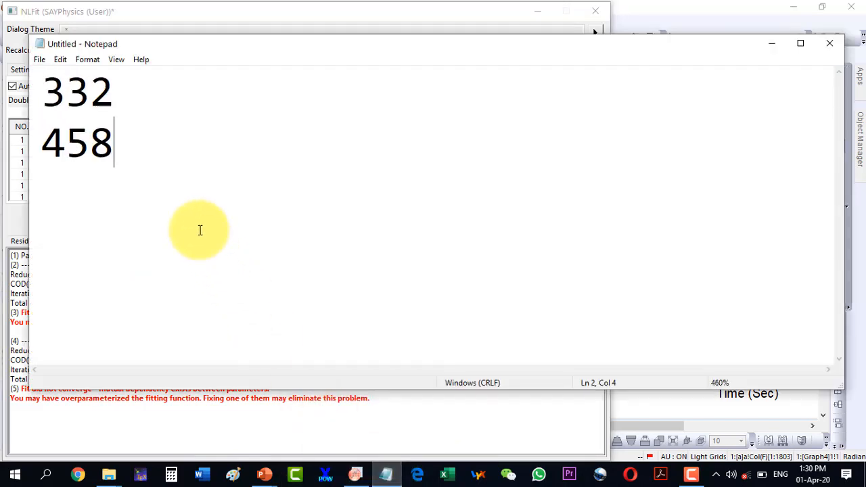
left_click(386, 476)
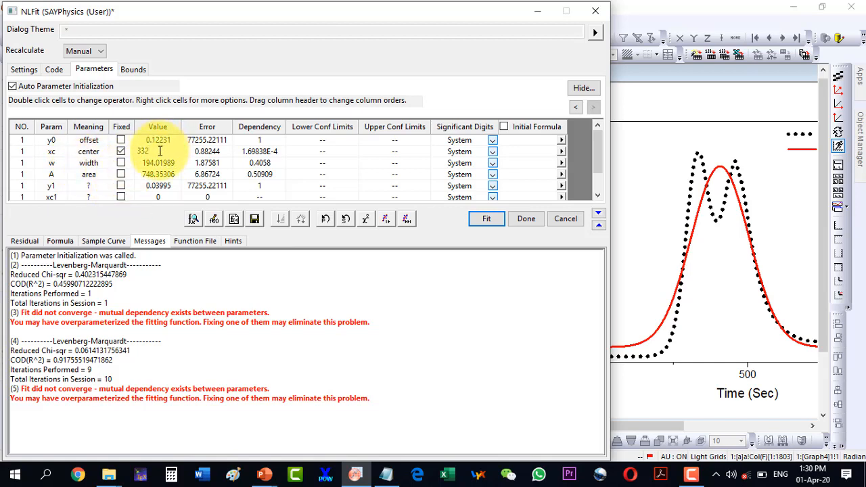
left_click(158, 174)
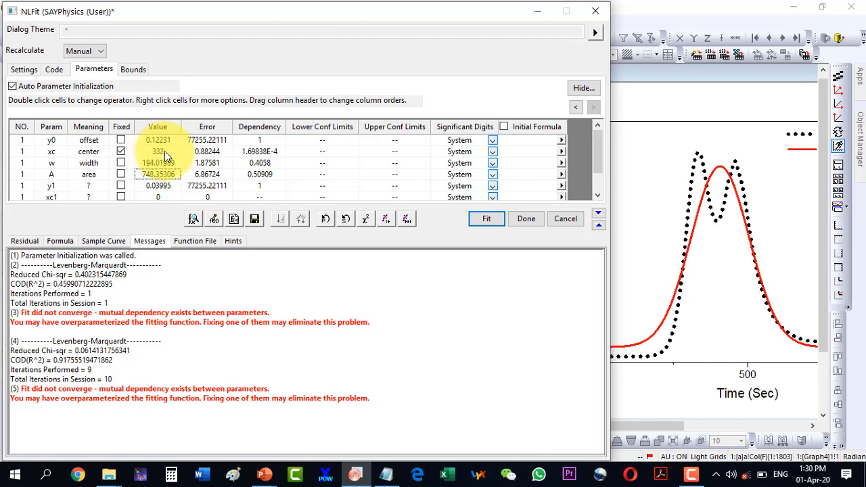
Refit the curve with xc held fixed, using two single iterations and a fit until convergence.
left_click(386, 219)
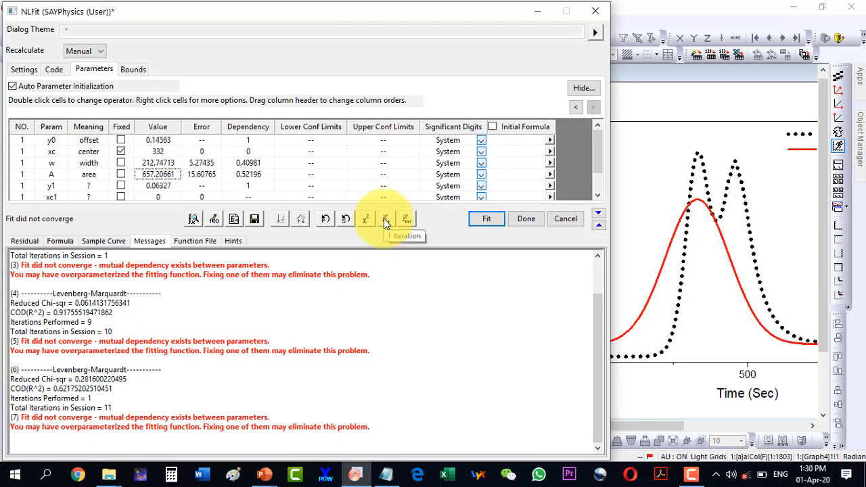
left_click(386, 220)
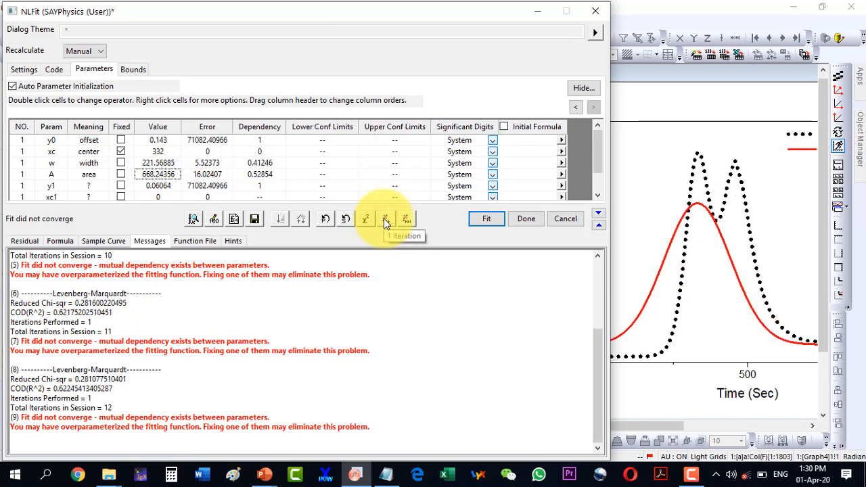
left_click(406, 221)
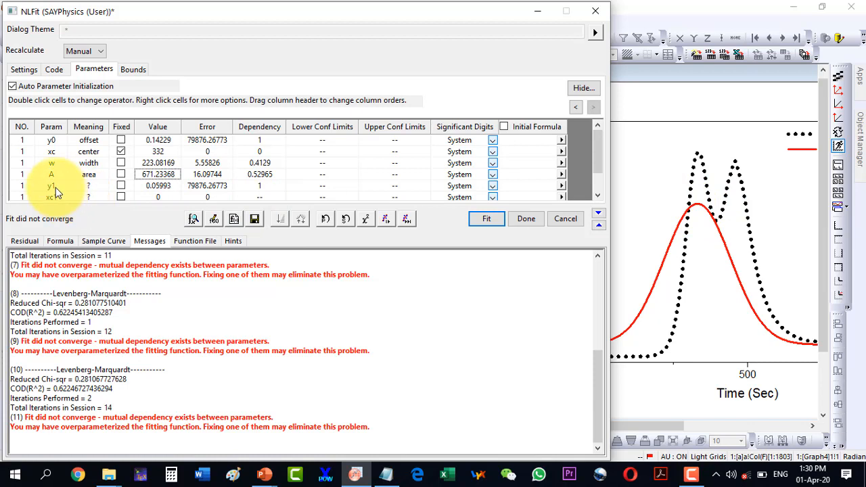
Fix the second peak's centre parameter xc1 at 458, looking up the value noted in Notepad.
left_click(121, 197)
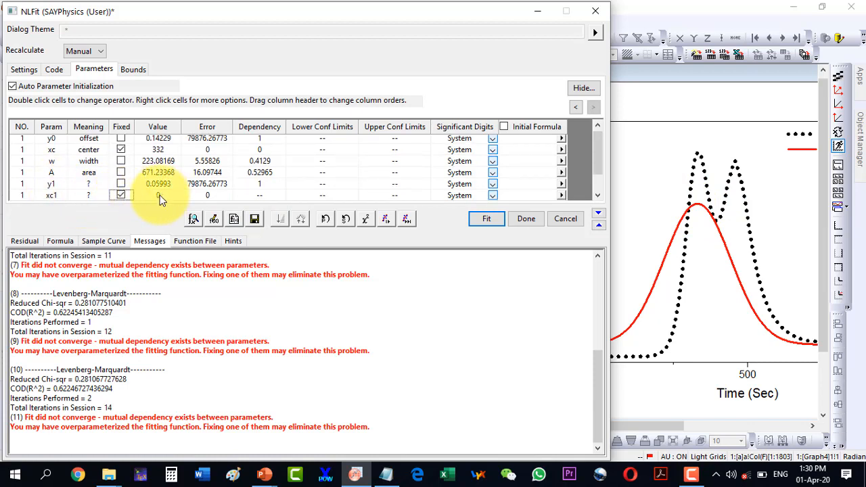
left_click(161, 196)
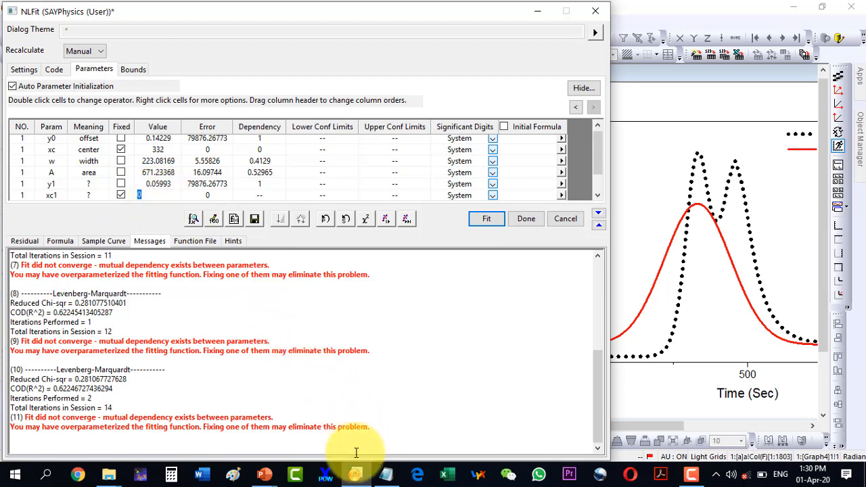
left_click(386, 473)
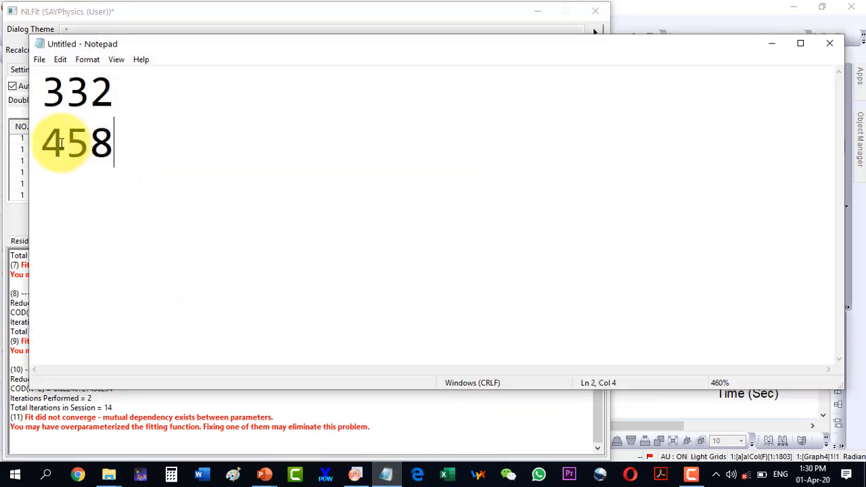
left_click(386, 474)
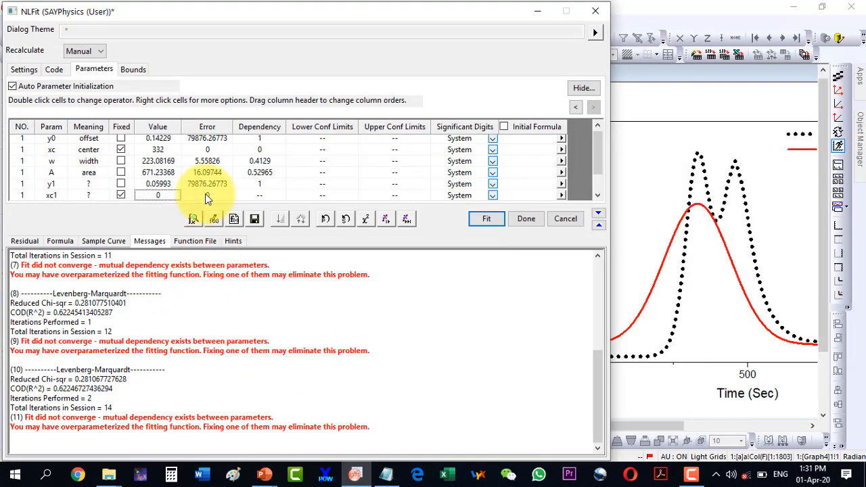
left_click(165, 184)
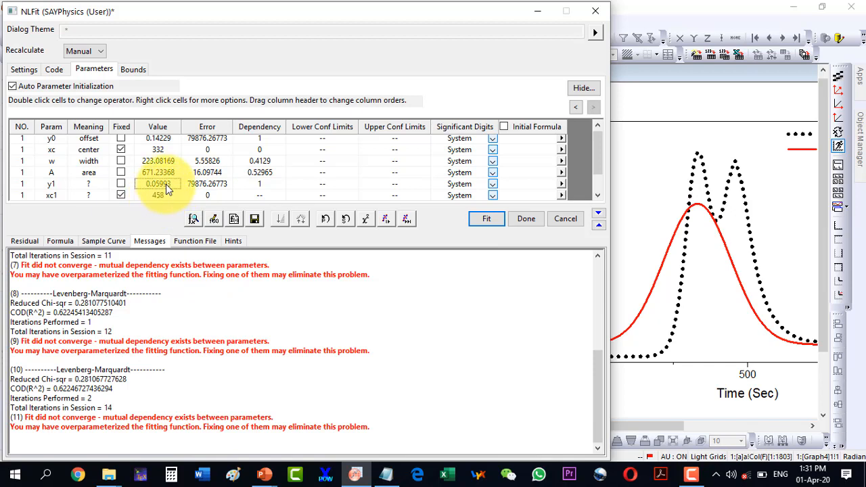
Refit the curve with both peak centres held fixed, using two single iterations and a fit until convergence.
left_click(385, 220)
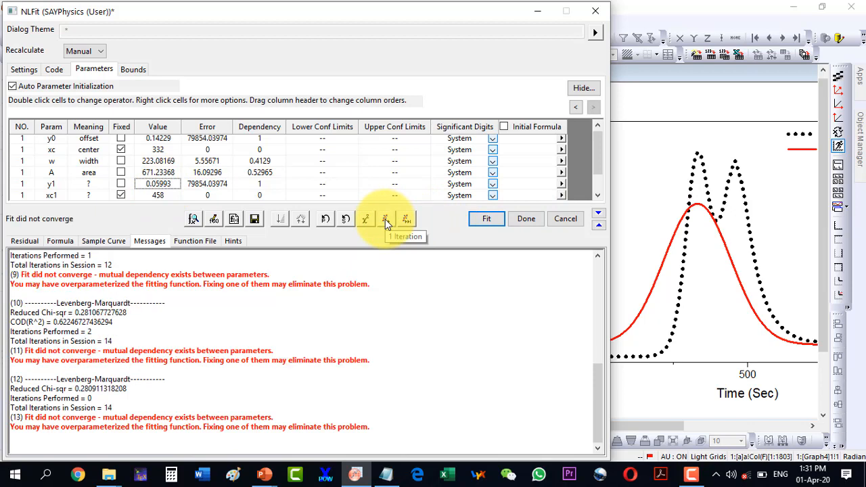
left_click(385, 219)
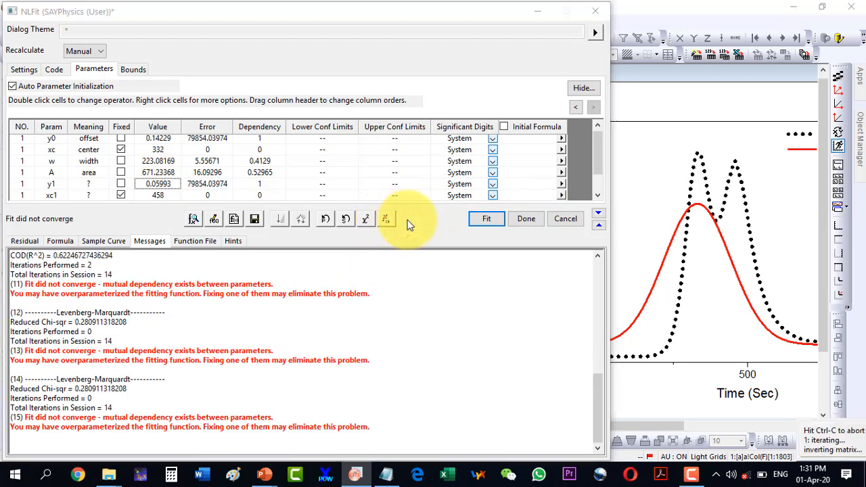
left_click(407, 224)
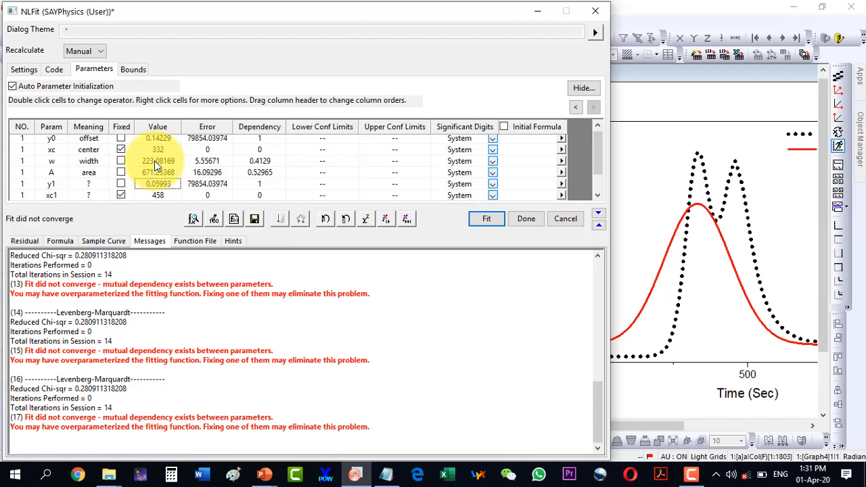
Fix the second peak's width w1 at 100 and refit with one iteration followed by a fit until convergence.
scroll(155, 161, "down", 1)
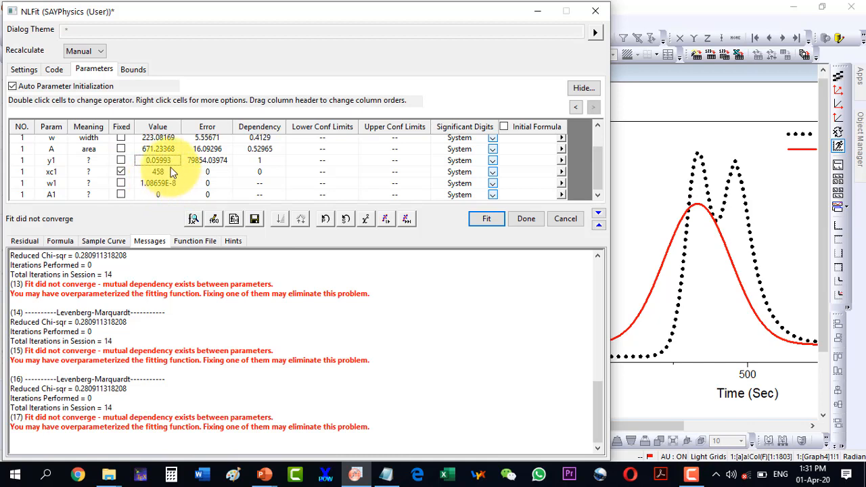
scroll(155, 148, "up", 1)
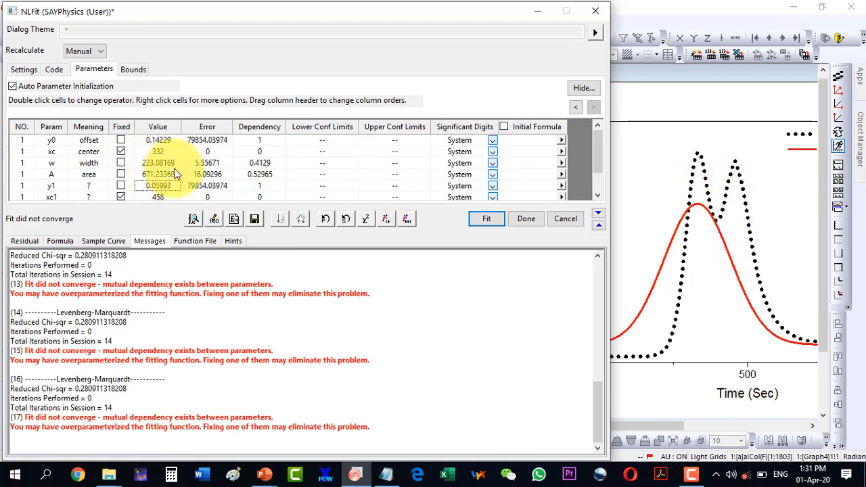
scroll(150, 169, "down", 1)
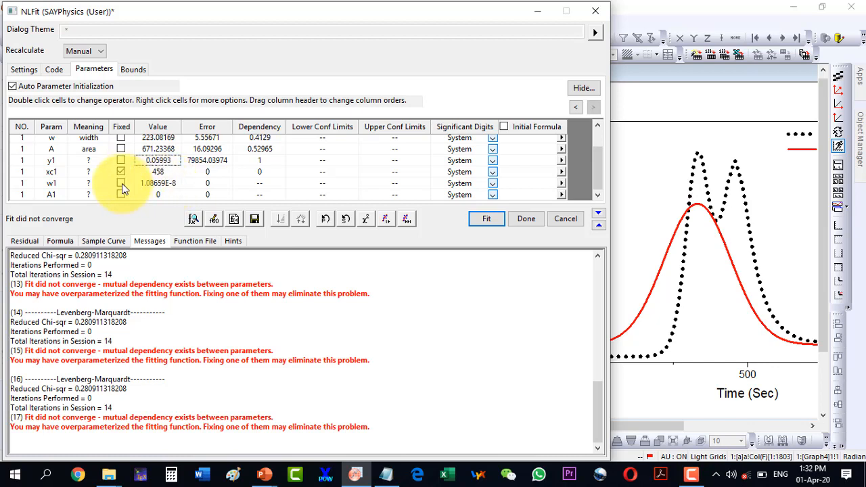
left_click(122, 184)
left_click(166, 184)
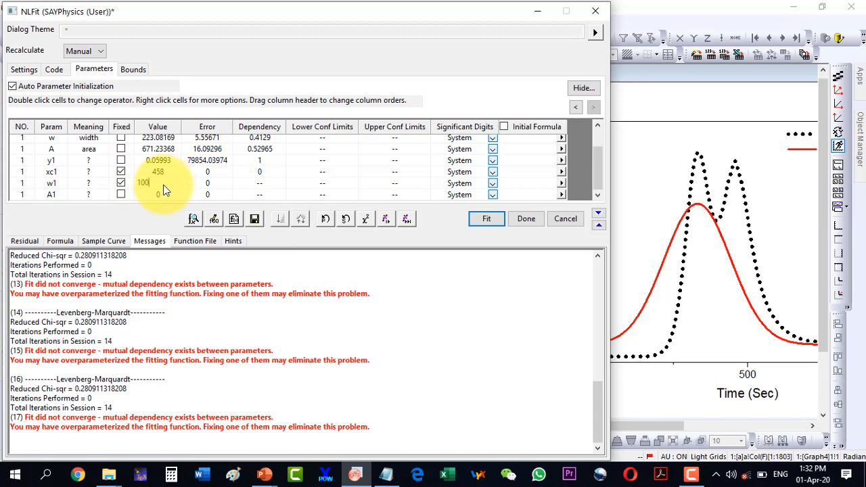
left_click(174, 178)
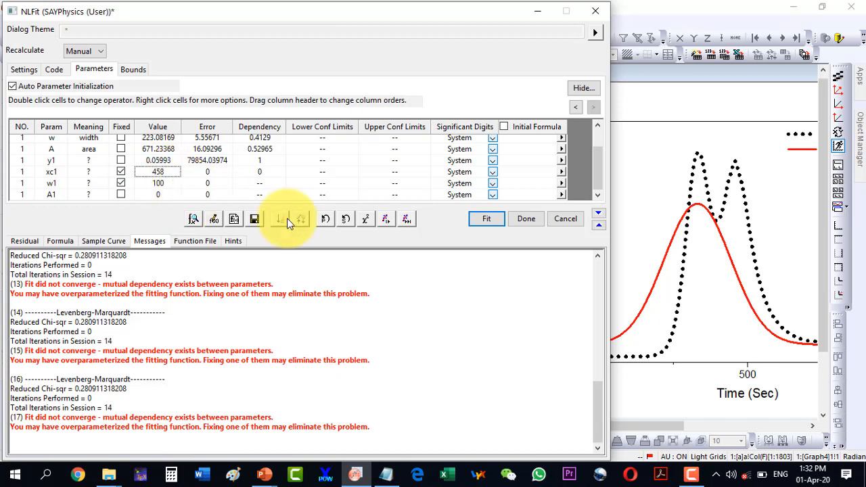
left_click(387, 220)
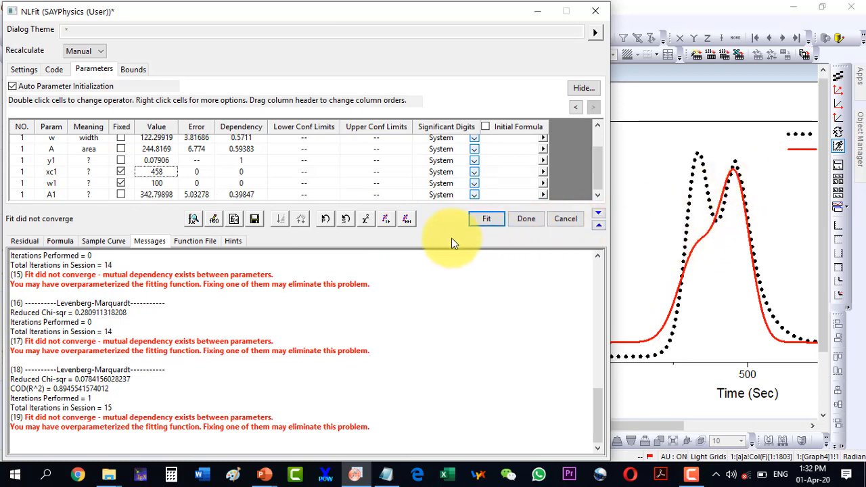
left_click(404, 219)
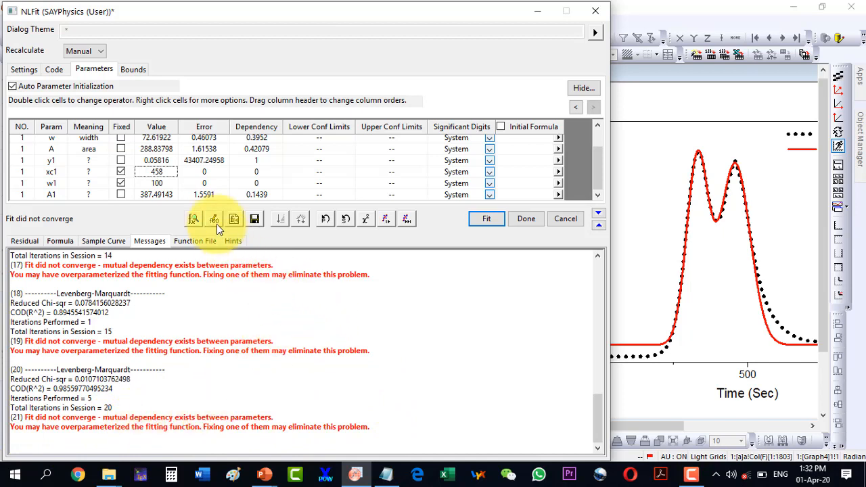
Release the width w1 while keeping xc1 fixed, and refit with one iteration followed by a fit until convergence.
left_click(121, 172)
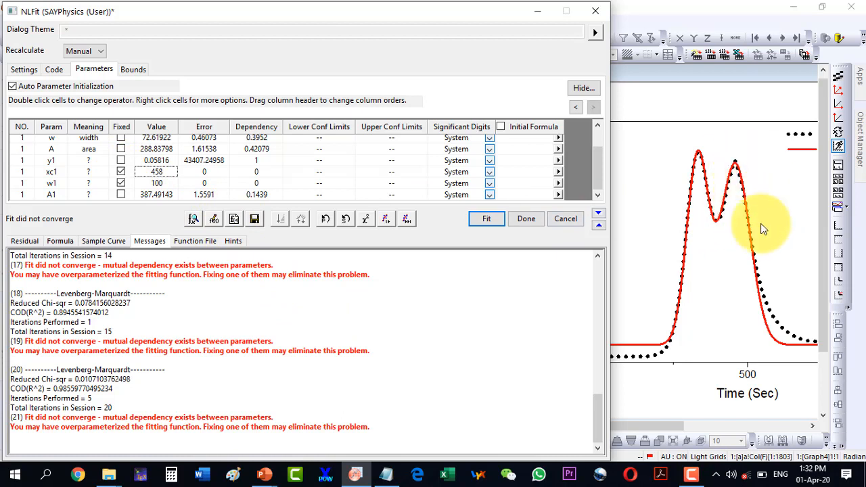
left_click(121, 175)
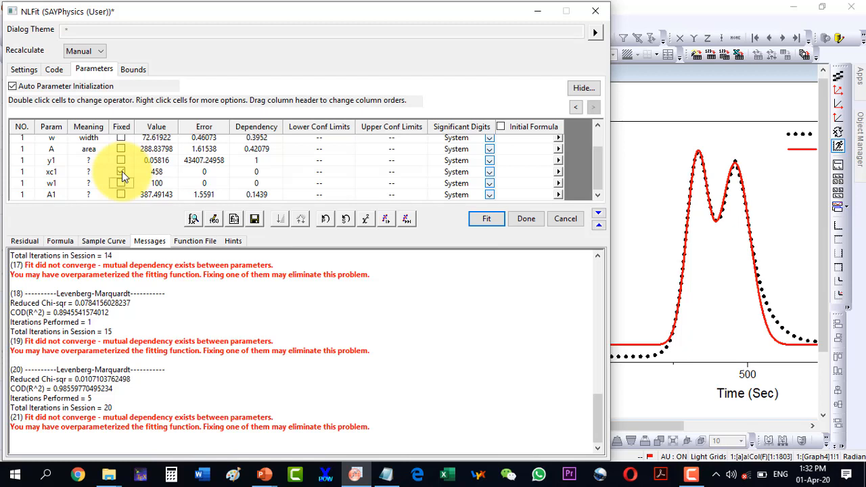
left_click(122, 171)
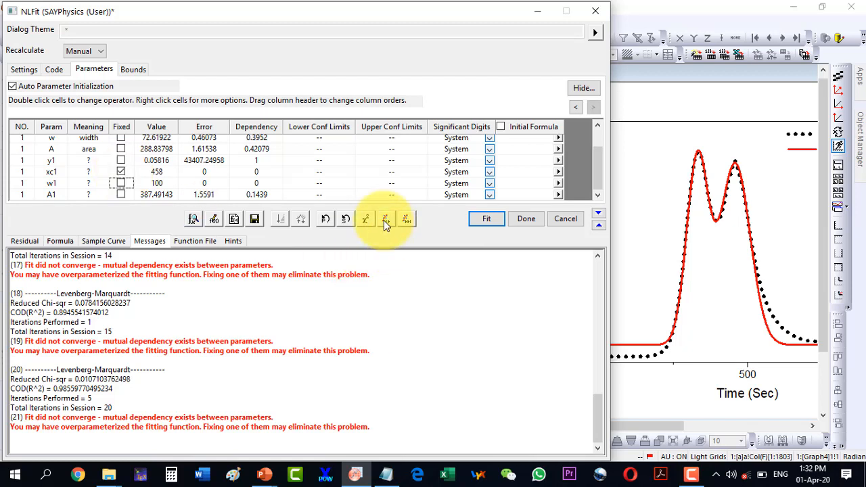
left_click(387, 224)
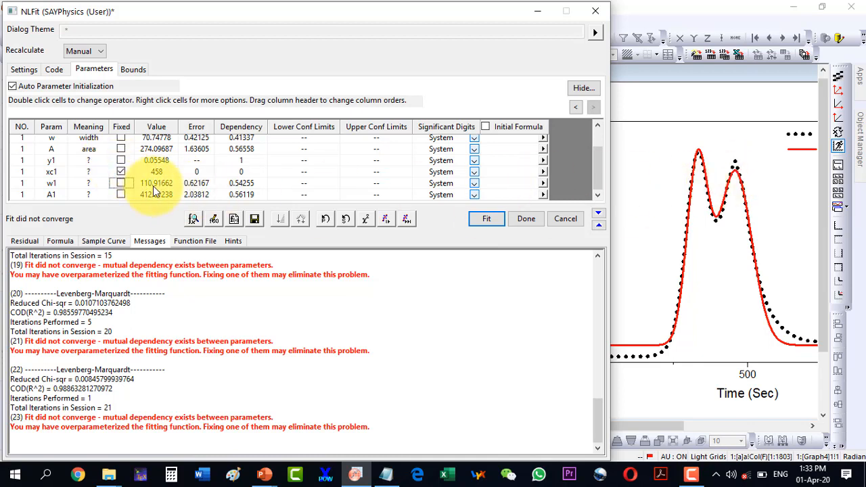
scroll(155, 192, "up", 1)
scroll(155, 192, "down", 1)
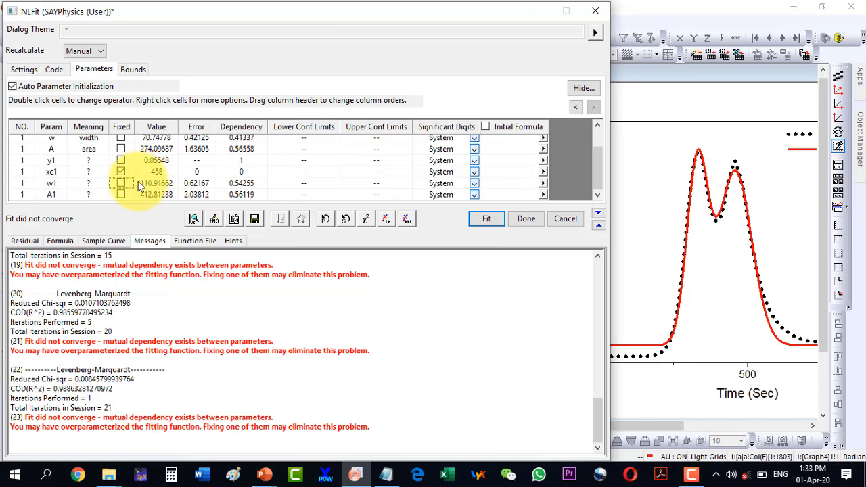
left_click(385, 218)
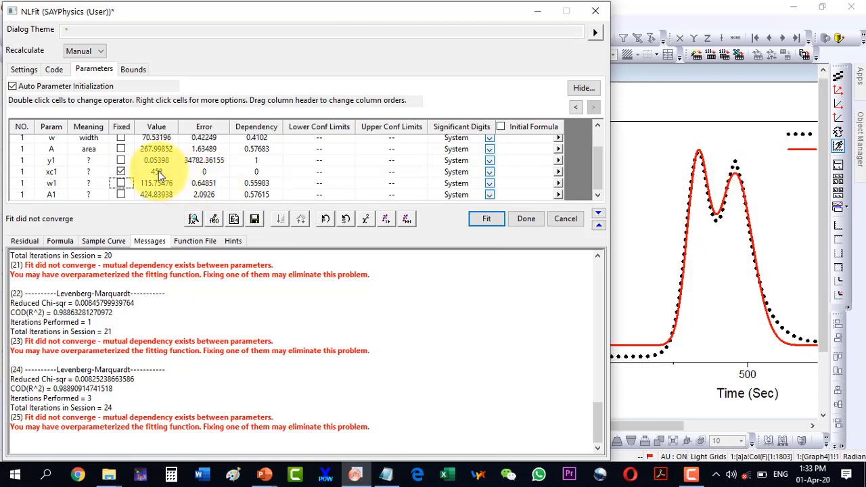
Open the parameter bounds and examine the lower bound on the width w and the rows of the second peak's parameters.
left_click(133, 70)
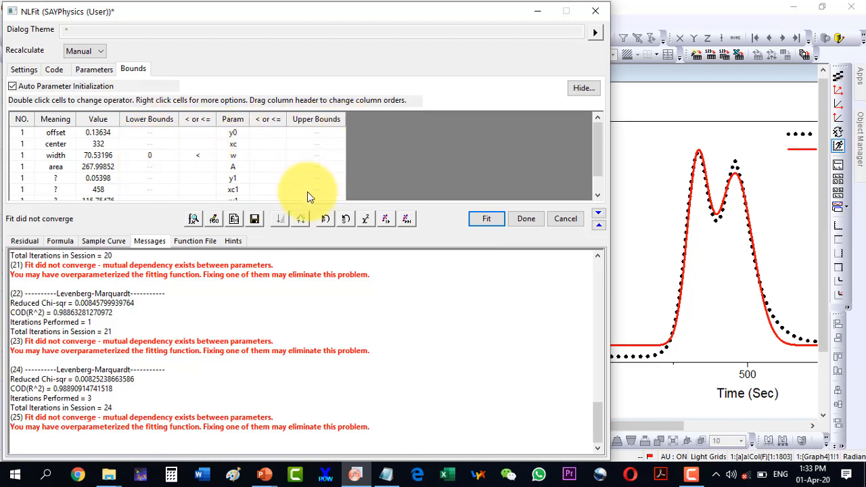
double_click(192, 155)
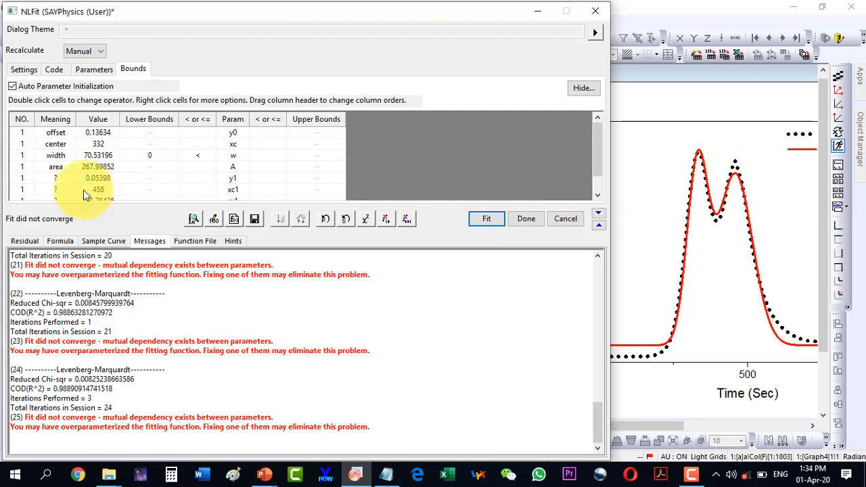
scroll(77, 176, "down", 1)
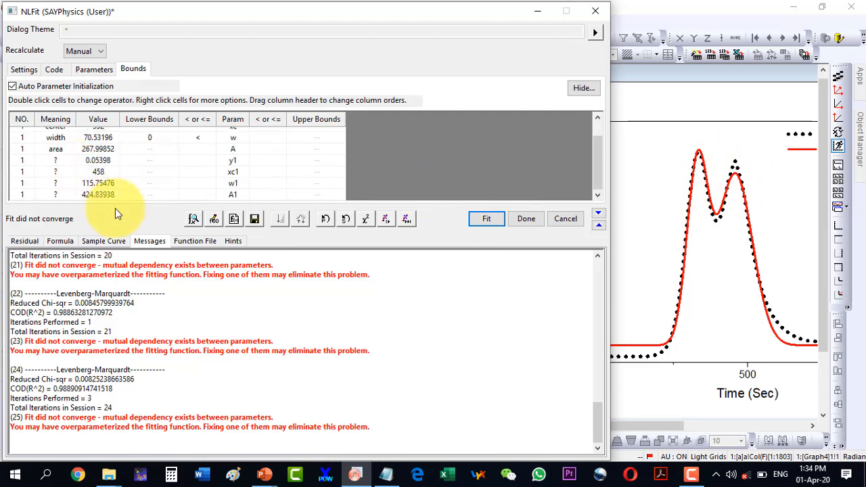